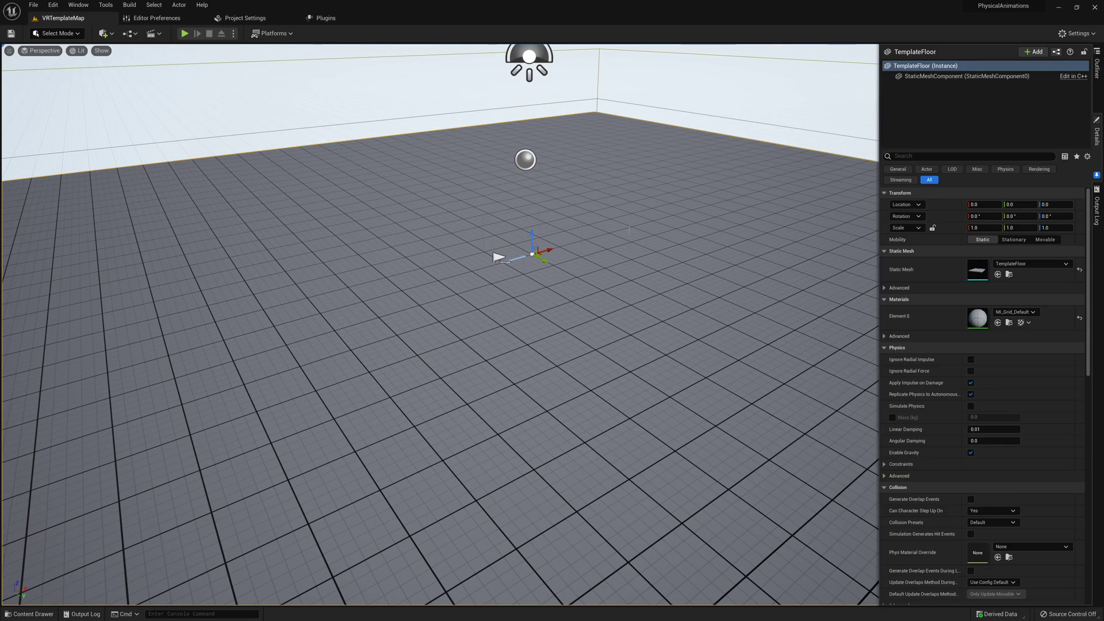
# Step: Open MannequinHand_Right_PhysicsAsset from VirtualReality/Mannequin/Character/Mesh in the physics asset editor
pyautogui.hotkey('ctrl', 'space')
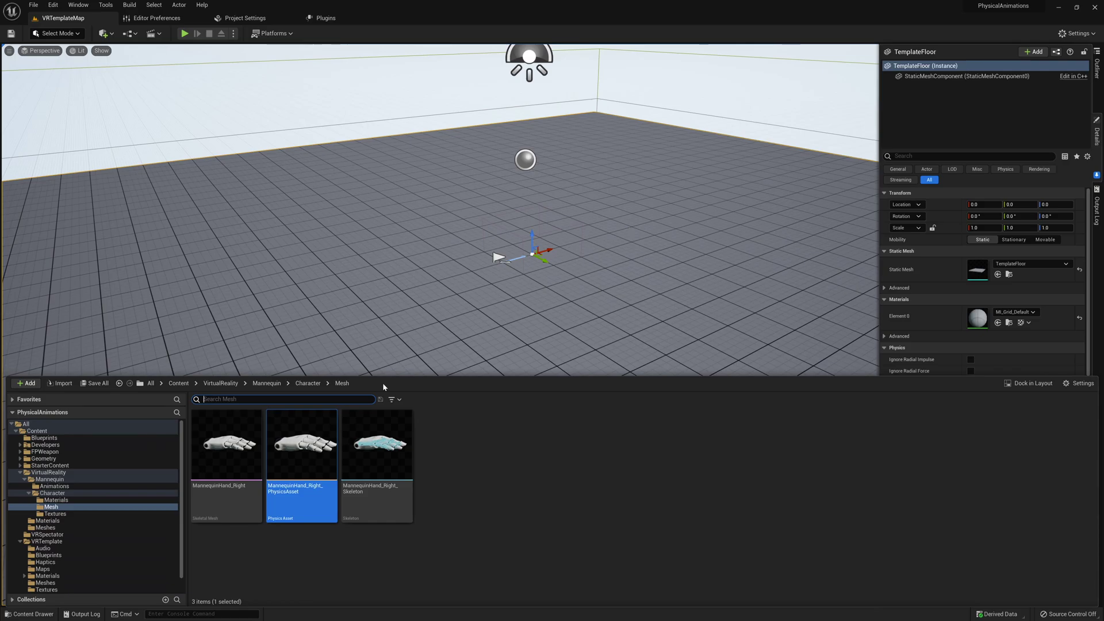
pyautogui.doubleClick(325, 440)
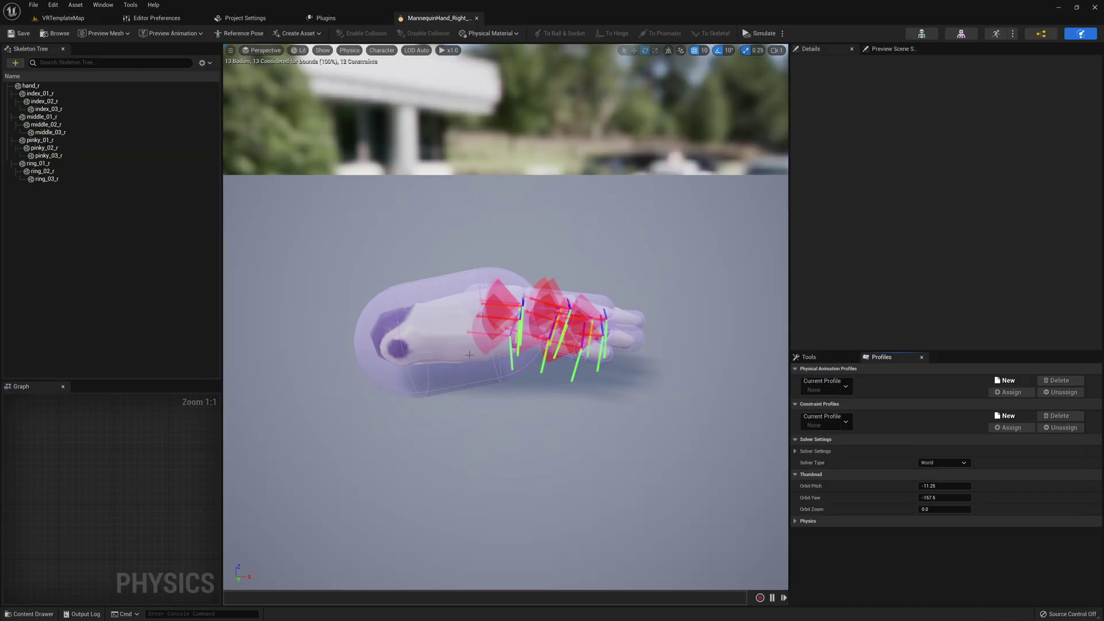
pyautogui.moveTo(469, 355); pyautogui.dragTo(713, 409)
# Step: Set the Skeleton Tree to Show All Bones and select the thumb_01_r bone
pyautogui.click(203, 64)
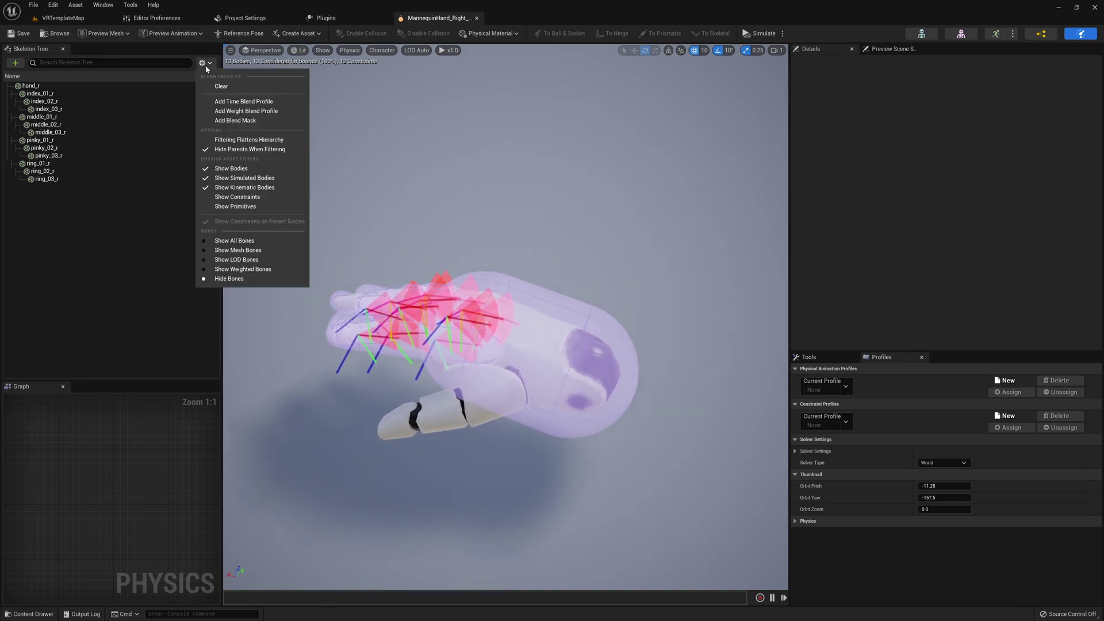
pyautogui.click(244, 241)
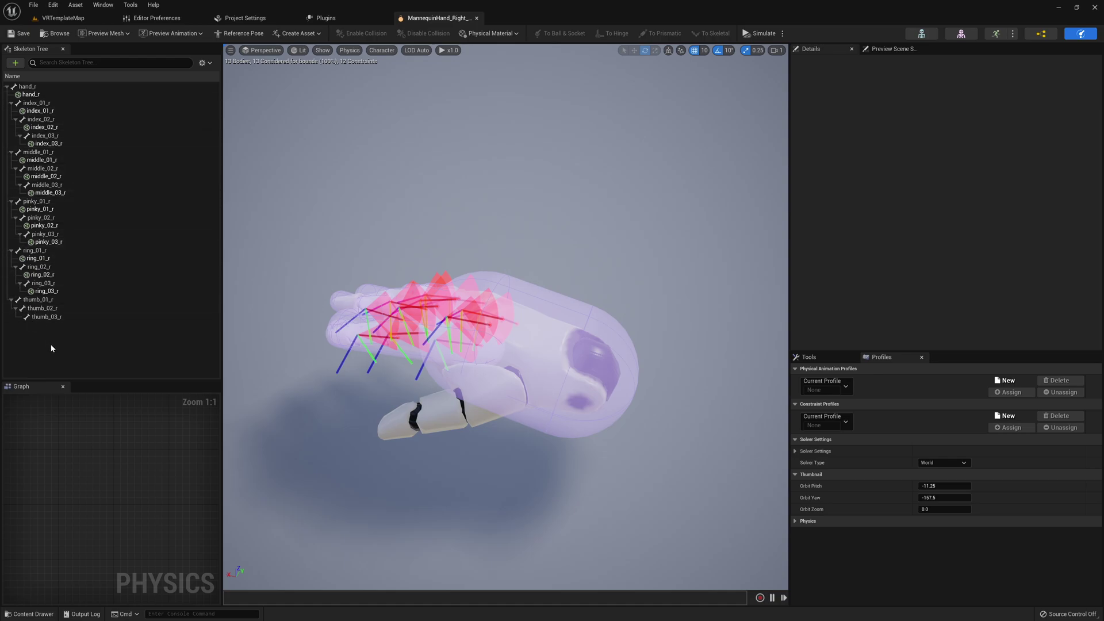
pyautogui.click(65, 303)
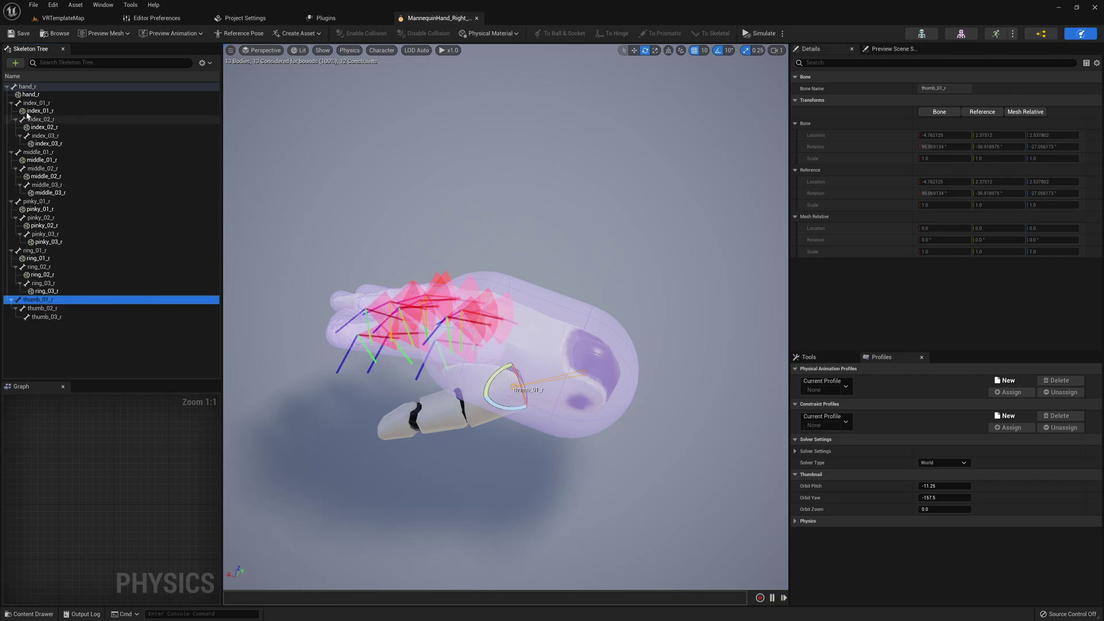
# Step: Add a capsule body to thumb_01_r and switch to the scale gizmo to fit it
pyautogui.click(18, 63)
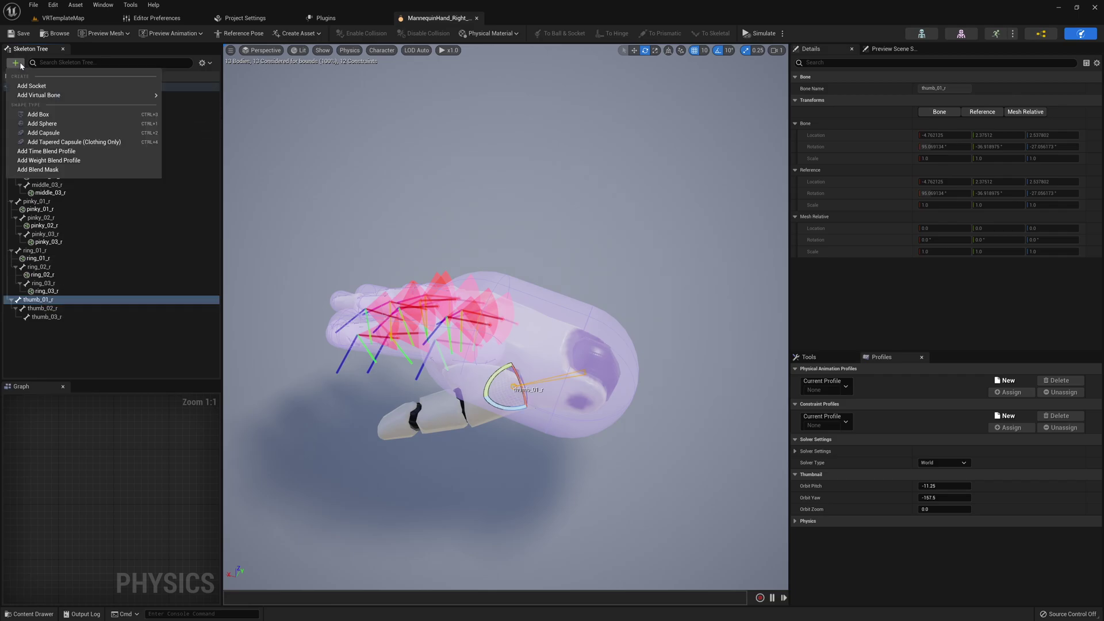
pyautogui.click(53, 134)
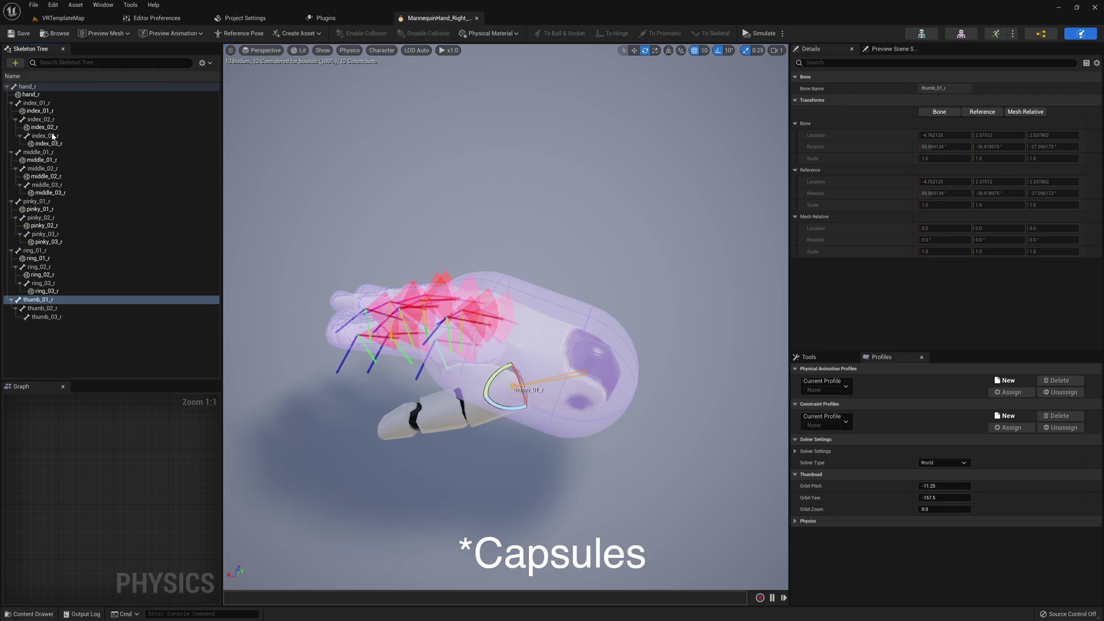
pyautogui.moveTo(568, 310); pyautogui.dragTo(590, 341)
pyautogui.press('r')
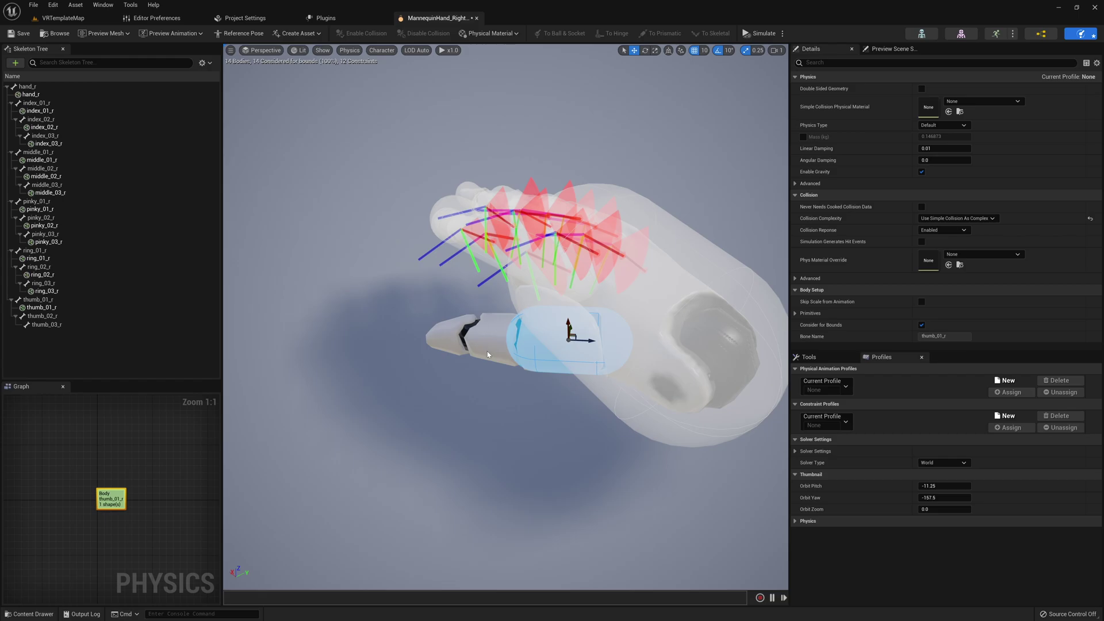
# Step: Create a constraint between the hand_r body and thumb_01_r
pyautogui.moveTo(518, 391); pyautogui.dragTo(517, 391, button='right')
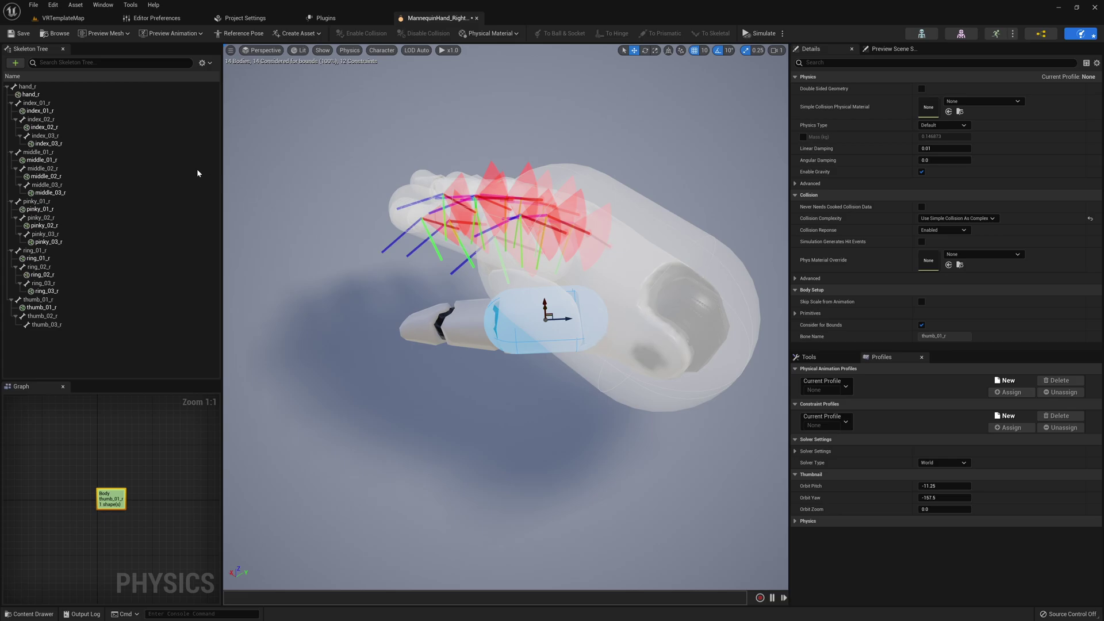
pyautogui.click(46, 95)
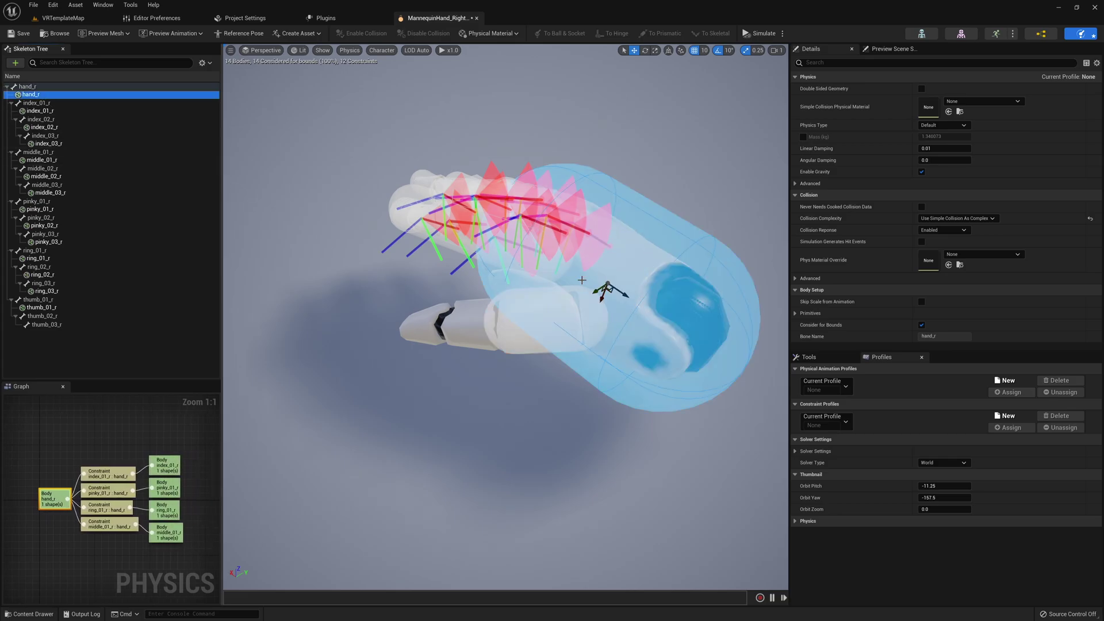
pyautogui.rightClick(62, 100)
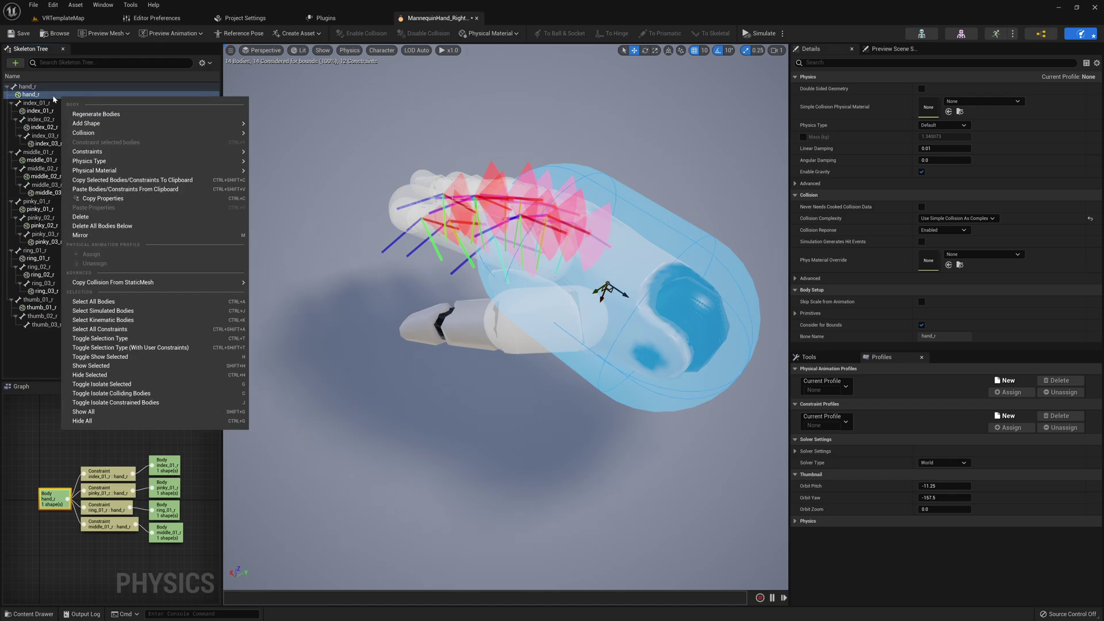
pyautogui.moveTo(171, 153)
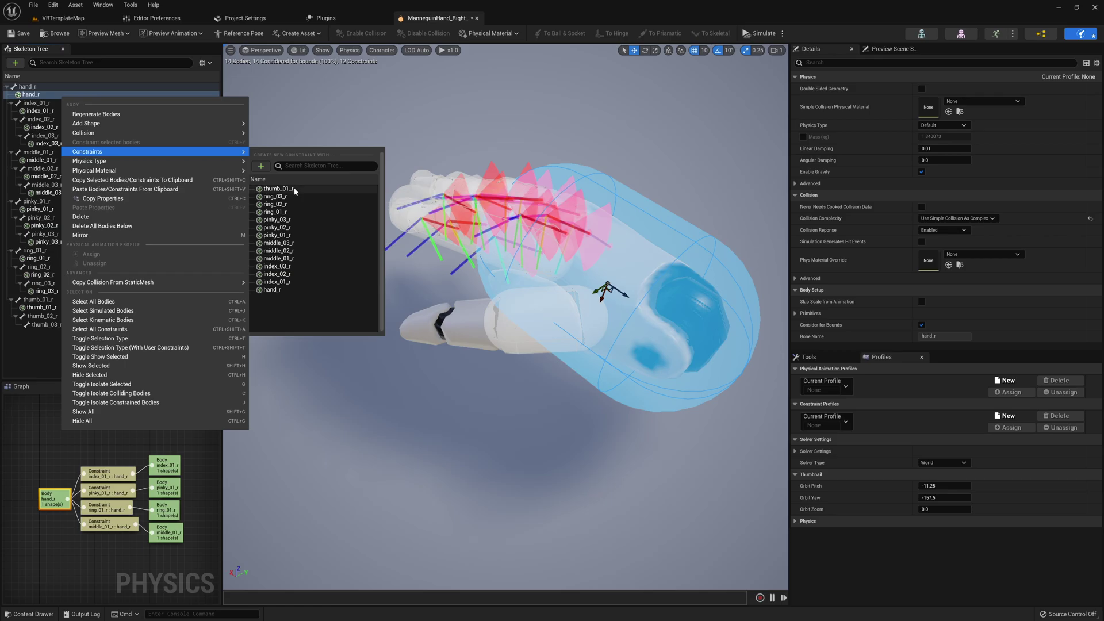
pyautogui.click(276, 189)
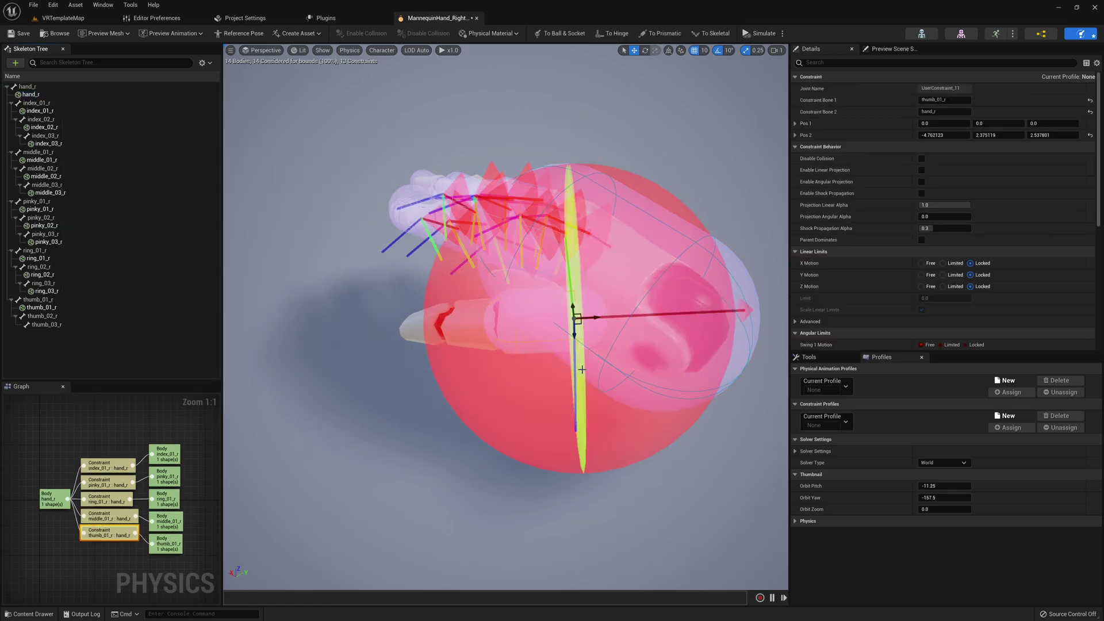
# Step: Lock Swing 1, Swing 2 and Twist motion on the thumb constraint
pyautogui.moveTo(296, 406); pyautogui.dragTo(345, 414, button='right')
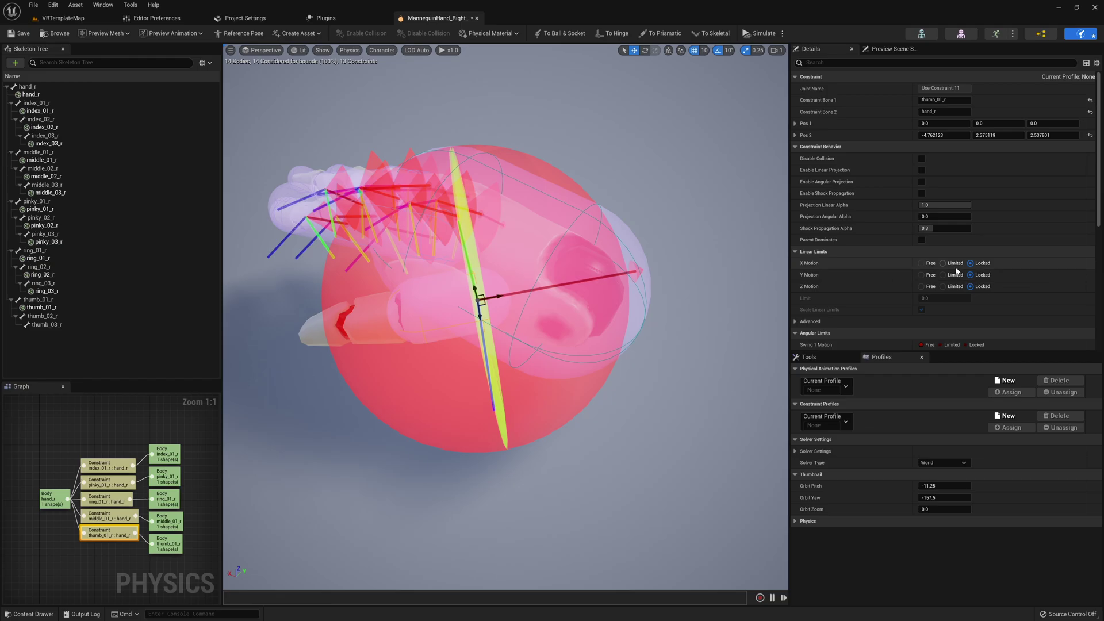
pyautogui.scroll(-2, 805, 288)
pyautogui.moveTo(539, 334); pyautogui.dragTo(596, 343, button='right')
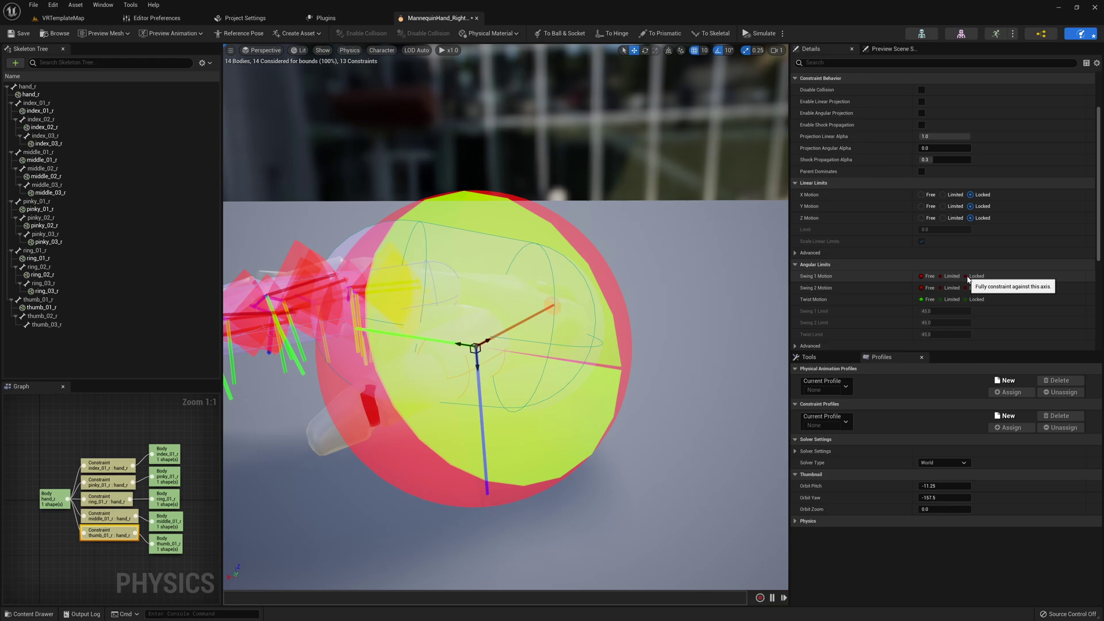
pyautogui.click(967, 276)
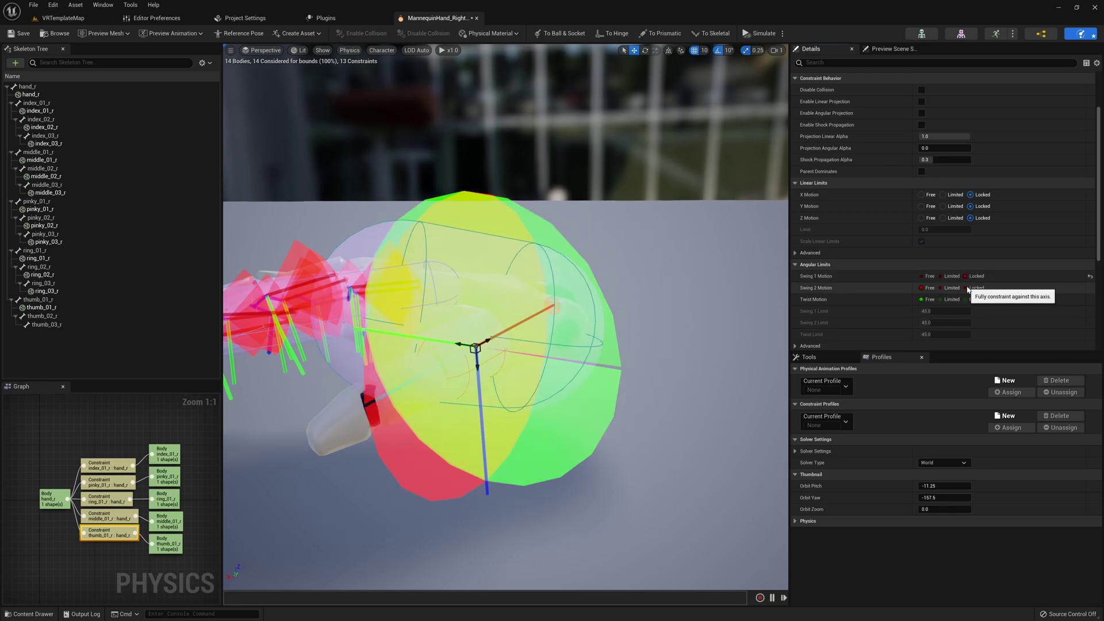
pyautogui.click(969, 288)
pyautogui.click(968, 299)
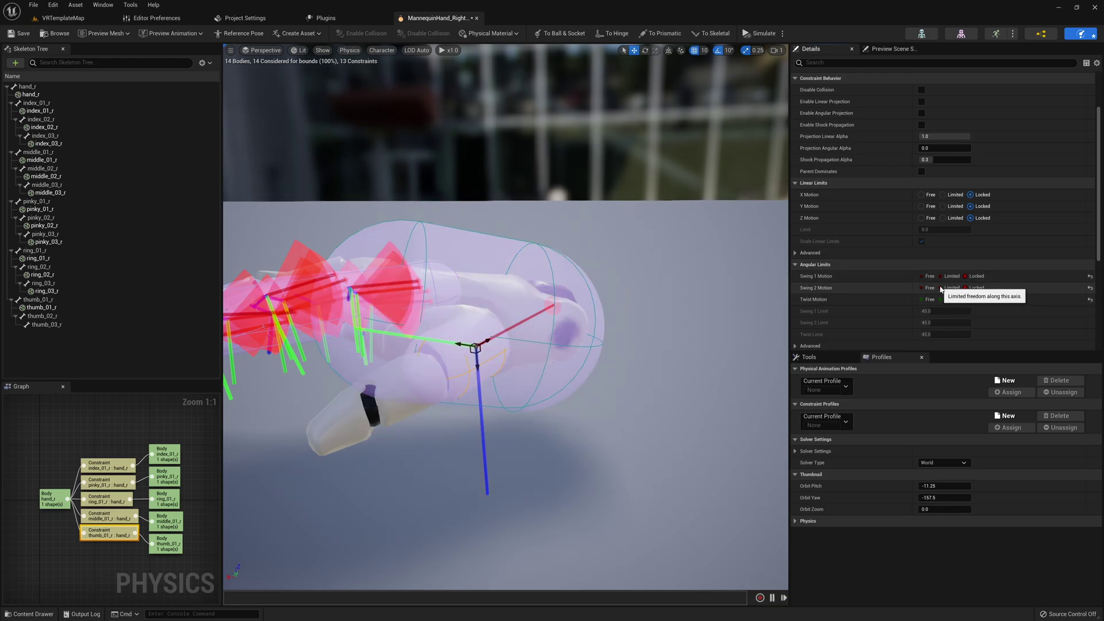
# Step: Make Swing 1 Limited at 45° with Swing 2 locked, then select thumb_02_r
pyautogui.click(942, 288)
pyautogui.moveTo(702, 291); pyautogui.dragTo(512, 284, button='right')
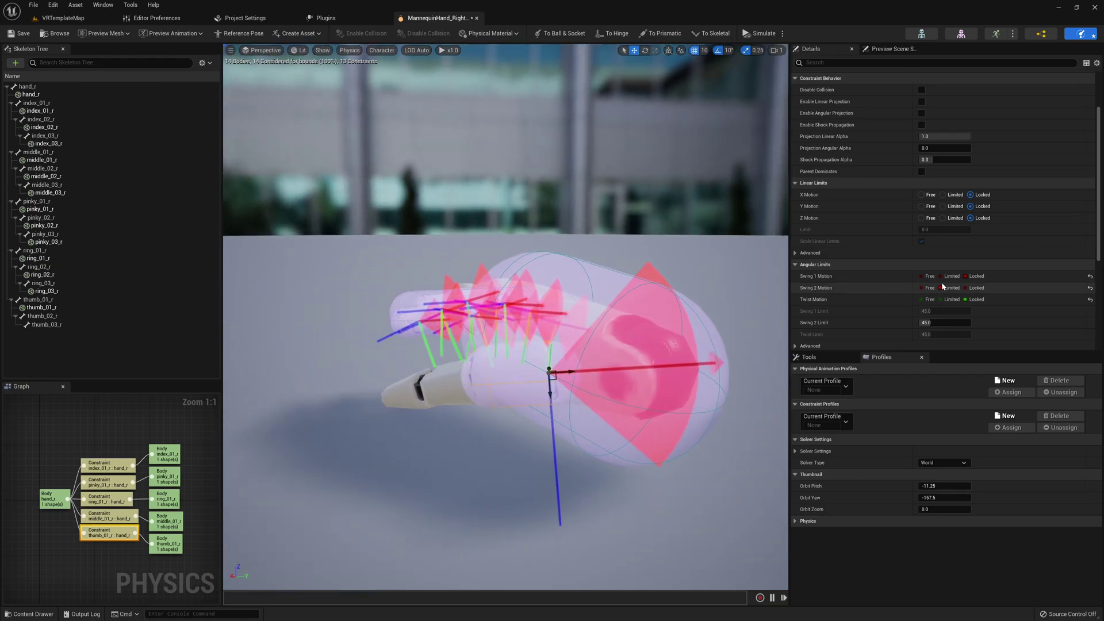
pyautogui.click(941, 277)
pyautogui.moveTo(770, 314); pyautogui.dragTo(604, 306, button='right')
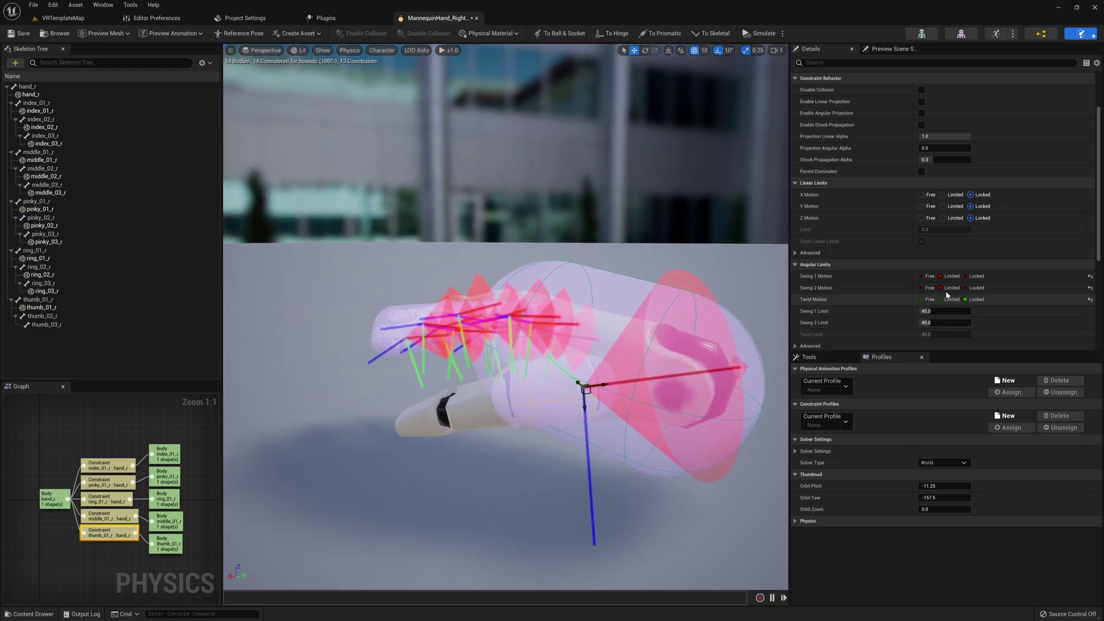
pyautogui.click(966, 288)
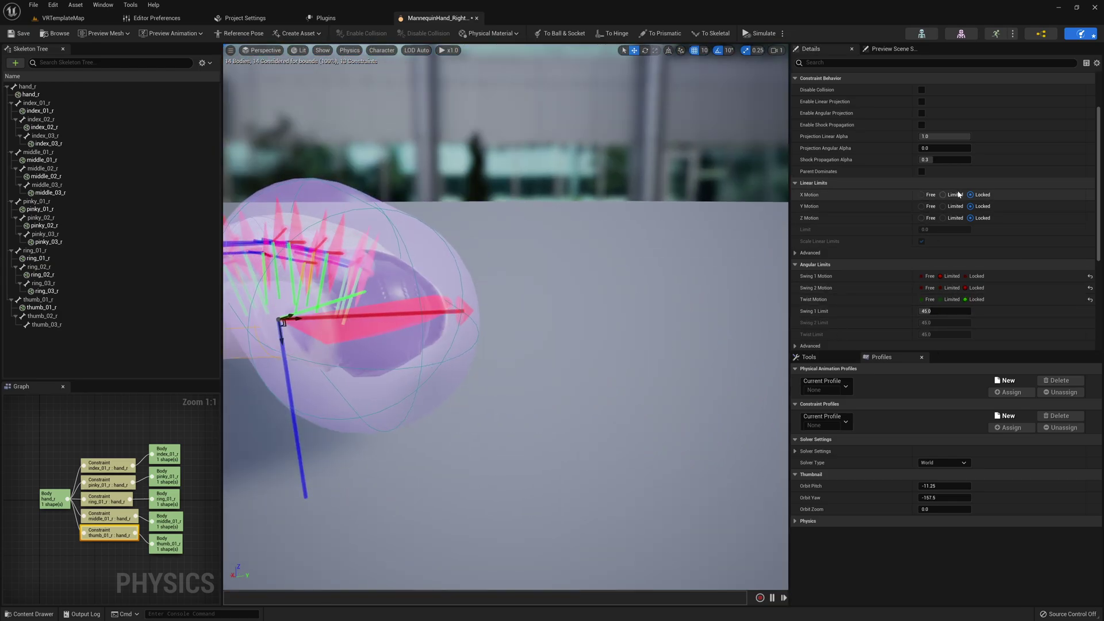
pyautogui.moveTo(518, 317); pyautogui.dragTo(471, 315, button='right')
pyautogui.click(58, 318)
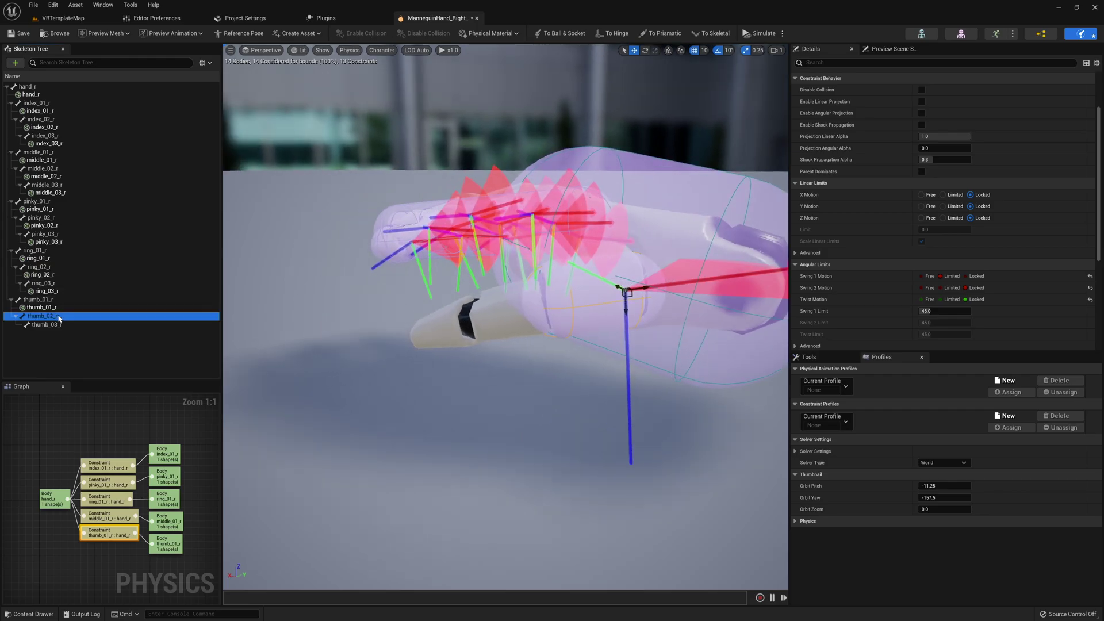
# Step: Add a capsule body to the thumb_02_r bone
pyautogui.rightClick(58, 318)
pyautogui.click(34, 112)
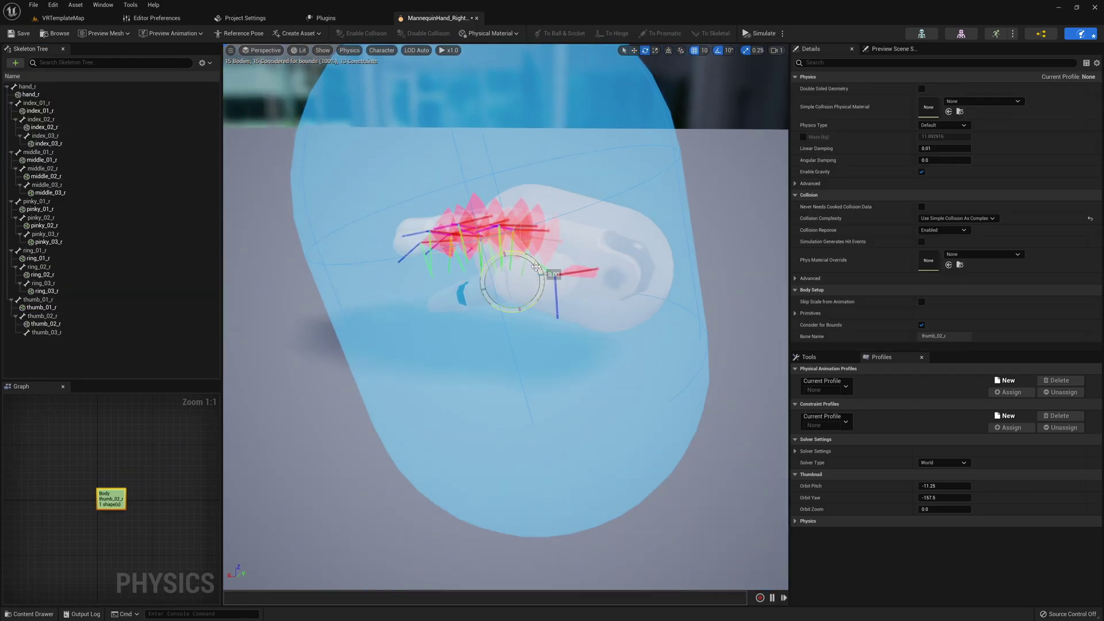
pyautogui.moveTo(536, 267); pyautogui.dragTo(492, 240)
pyautogui.hotkey('ctrl', 'z')
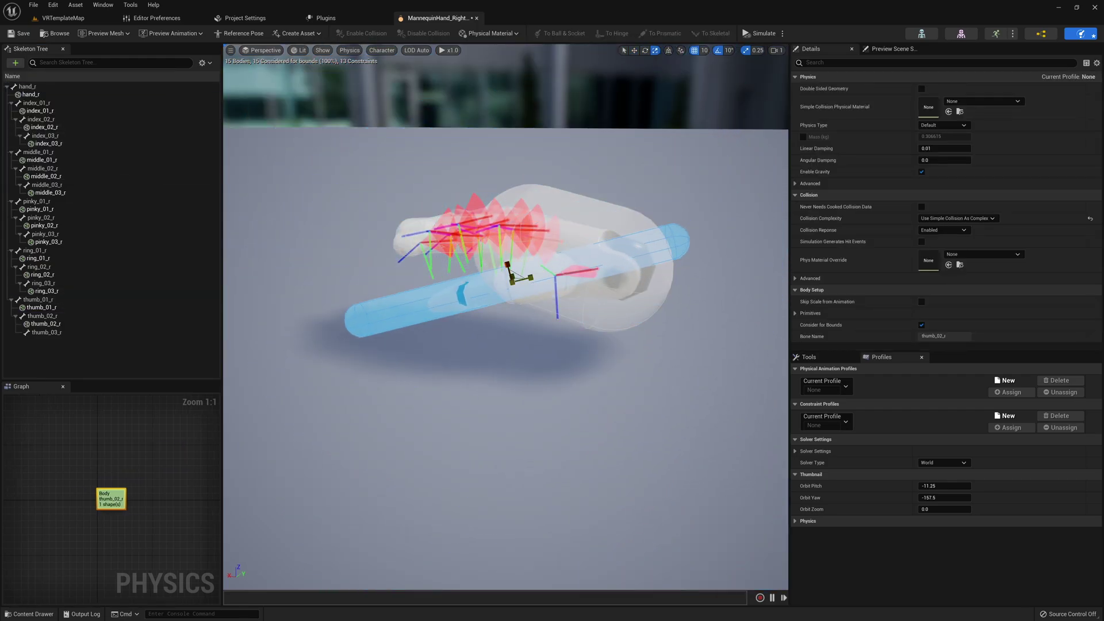
pyautogui.hotkey('ctrl', 'z')
# Step: Constrain the thumb_02_r body to thumb_01_r
pyautogui.rightClick(66, 324)
pyautogui.moveTo(148, 343)
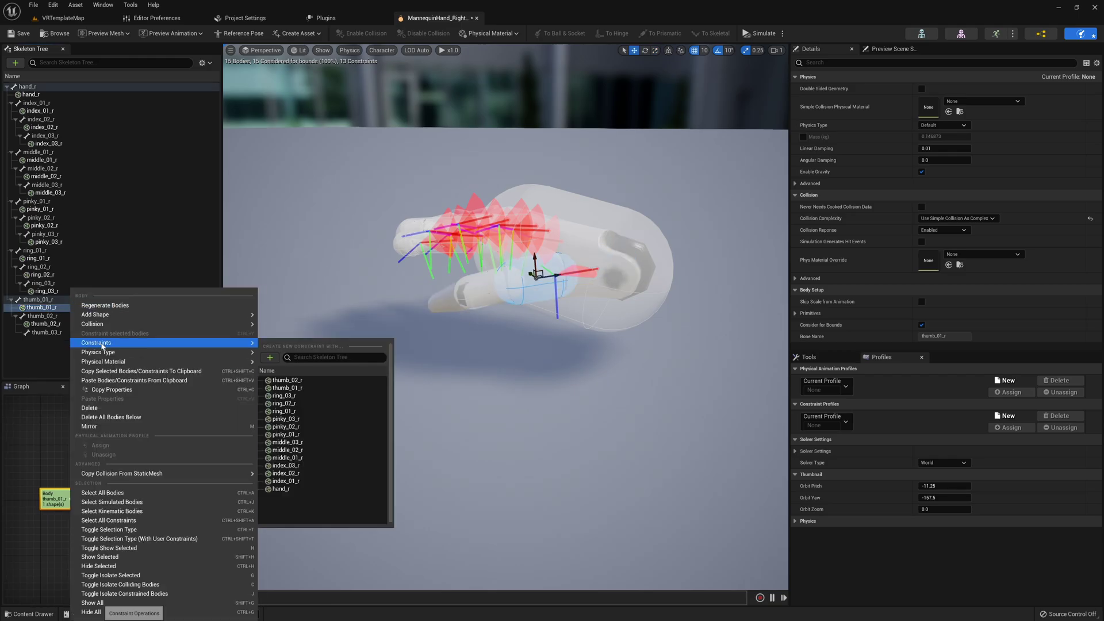
pyautogui.click(306, 380)
pyautogui.scroll(-2, 911, 298)
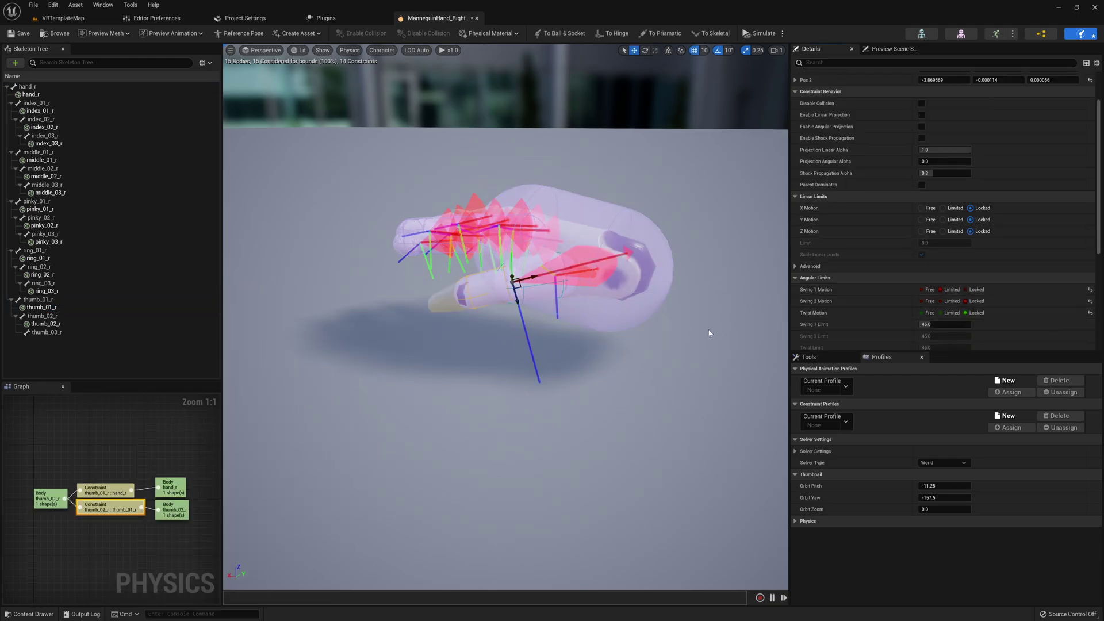
pyautogui.scroll(4, 497, 322)
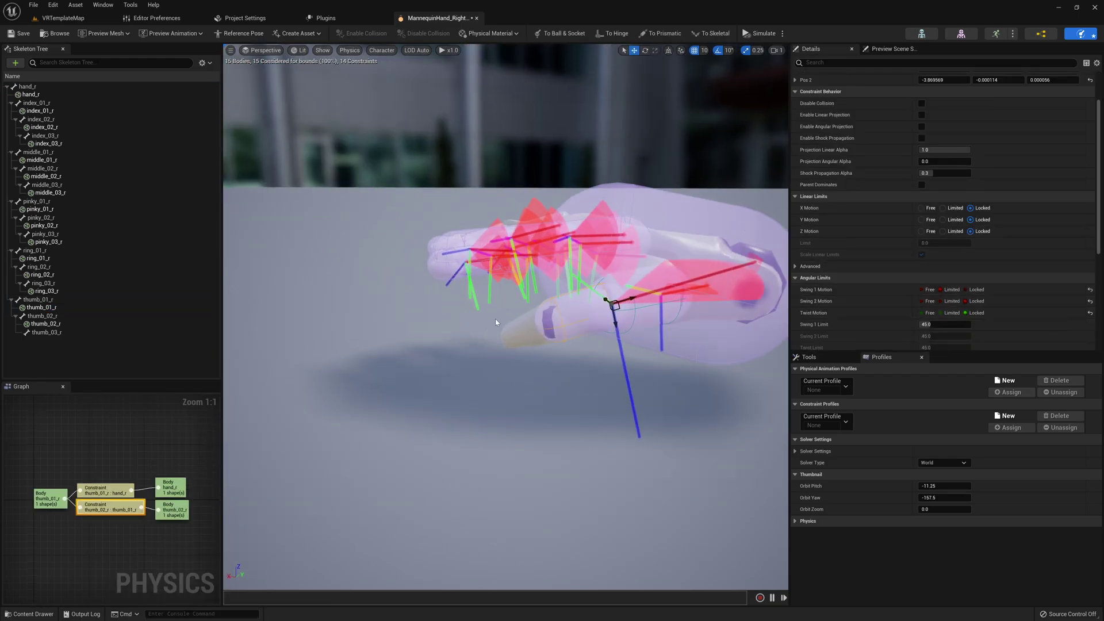
# Step: Add a body to the thumb_03_r bone
pyautogui.rightClick(67, 332)
pyautogui.click(68, 335)
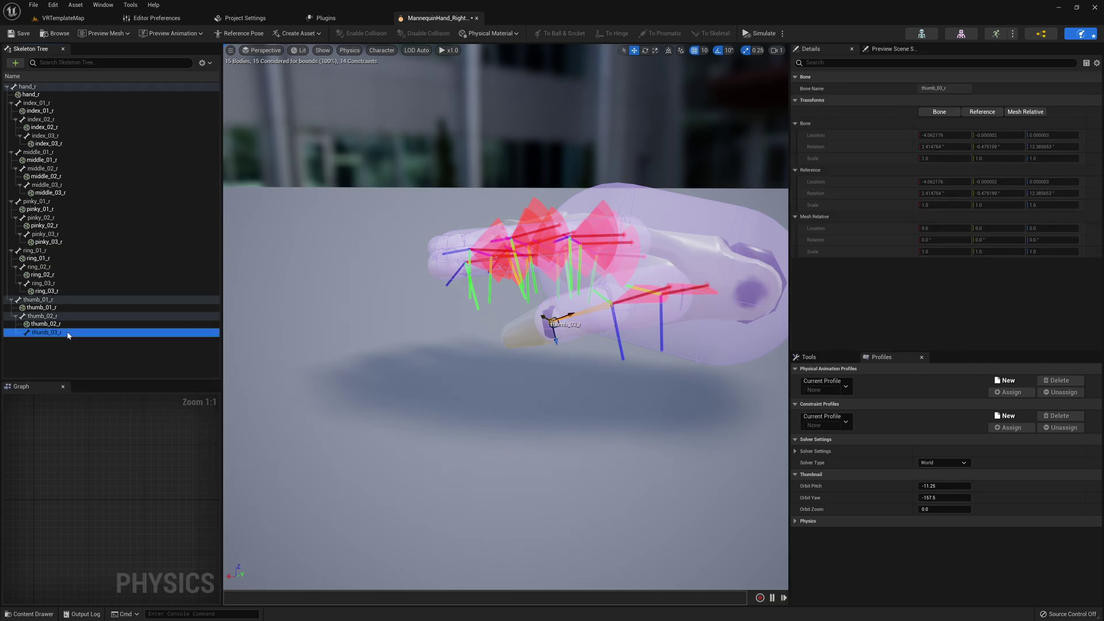
pyautogui.click(15, 63)
pyautogui.click(51, 127)
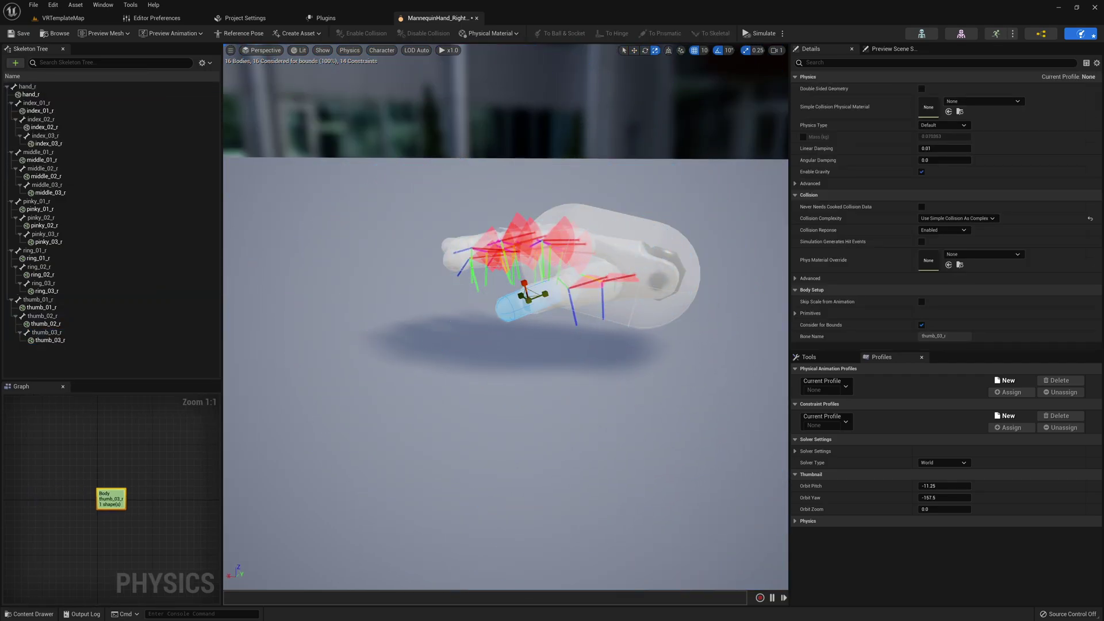
# Step: Constrain thumb_02_r to thumb_03_r and inspect the new constraint's settings
pyautogui.click(46, 324)
pyautogui.rightClick(72, 324)
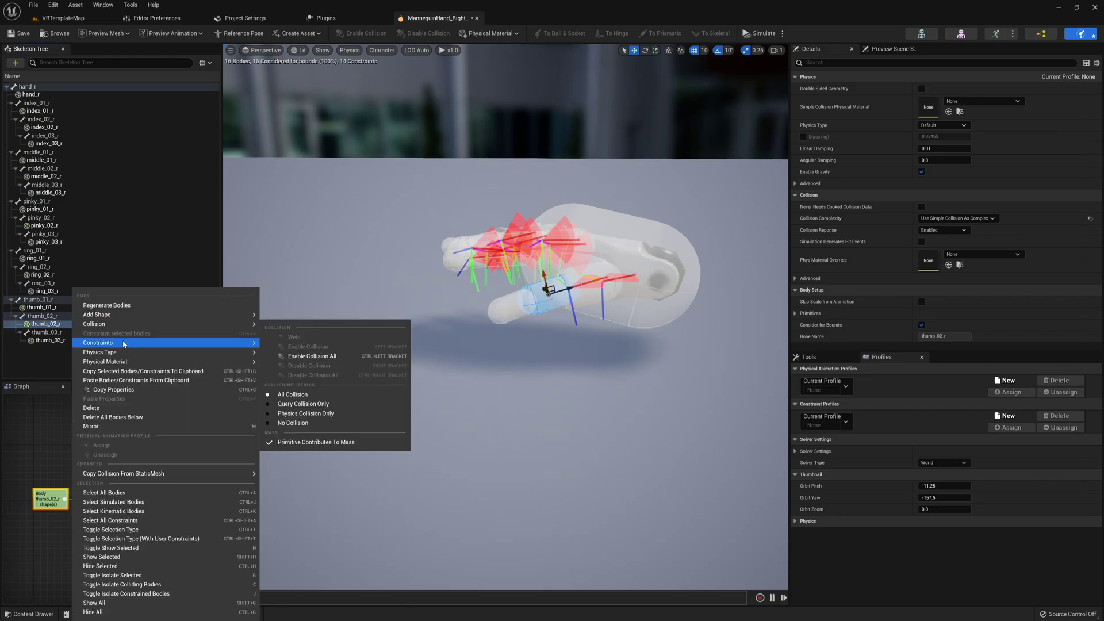
pyautogui.moveTo(241, 343)
pyautogui.click(289, 380)
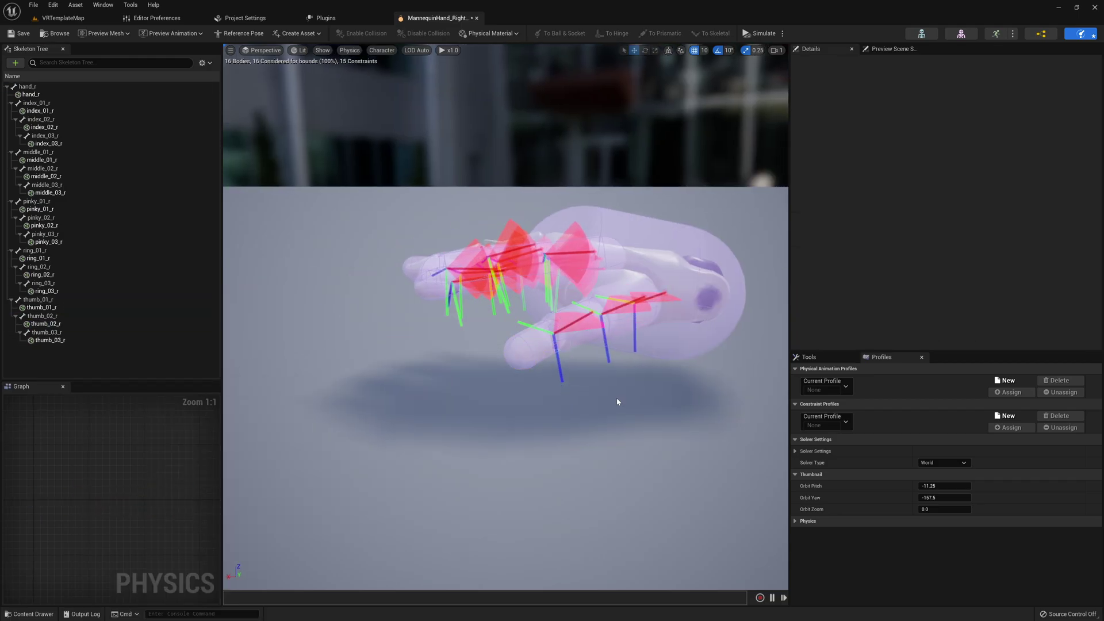
pyautogui.click(511, 286)
pyautogui.scroll(-5, 943, 201)
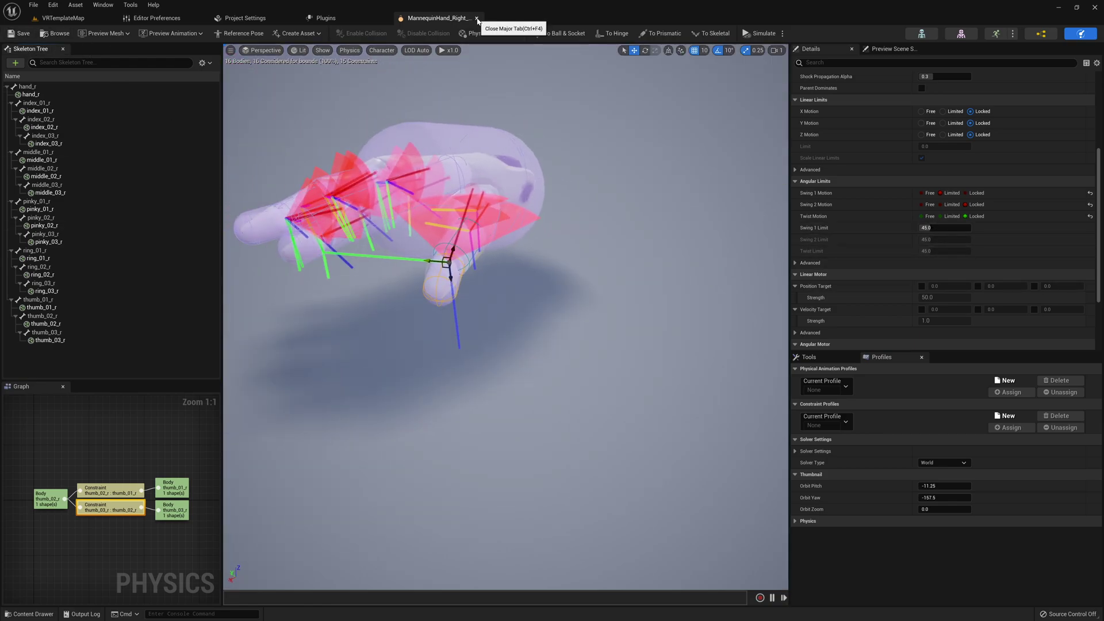
# Step: Close the physics asset and open CollisionHands from the Content > Blueprints folder
pyautogui.click(477, 18)
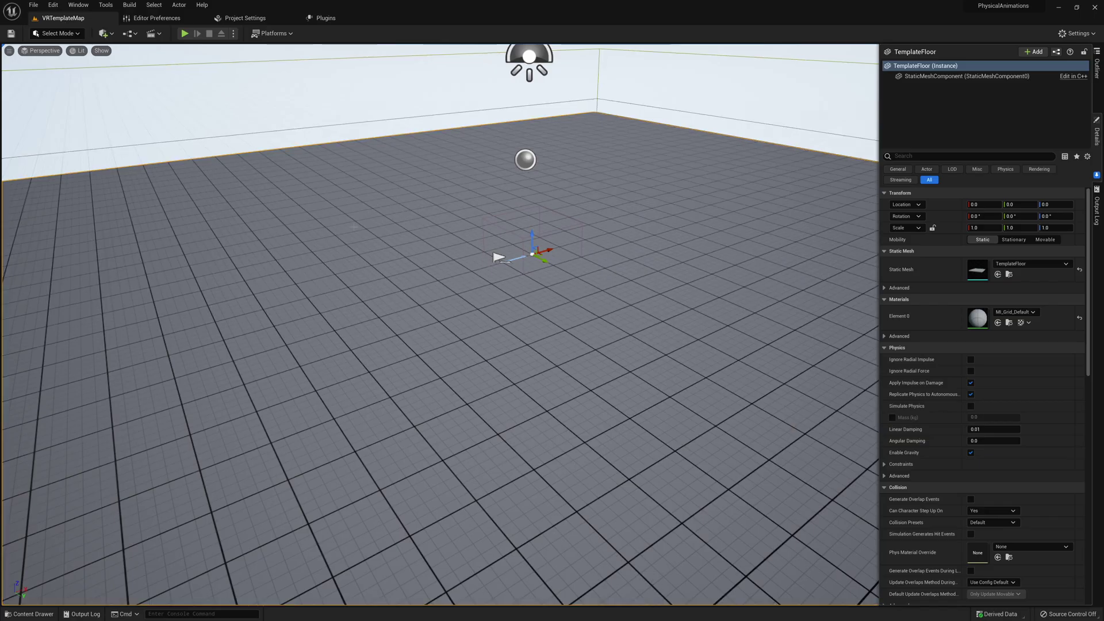
pyautogui.hotkey('ctrl', 'space')
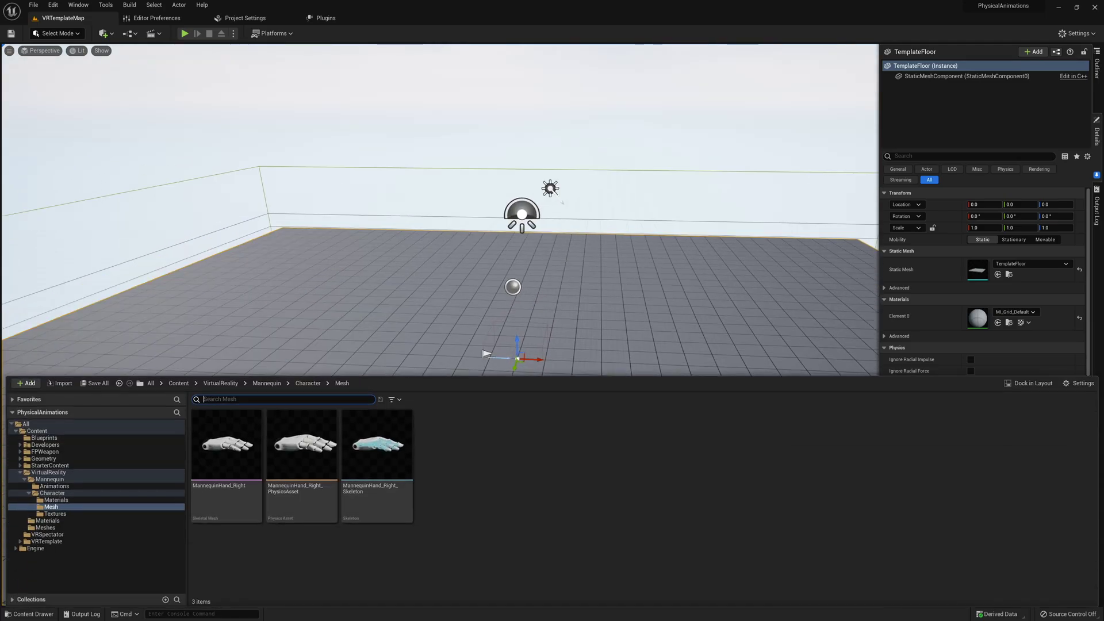
pyautogui.click(20, 473)
pyautogui.click(103, 438)
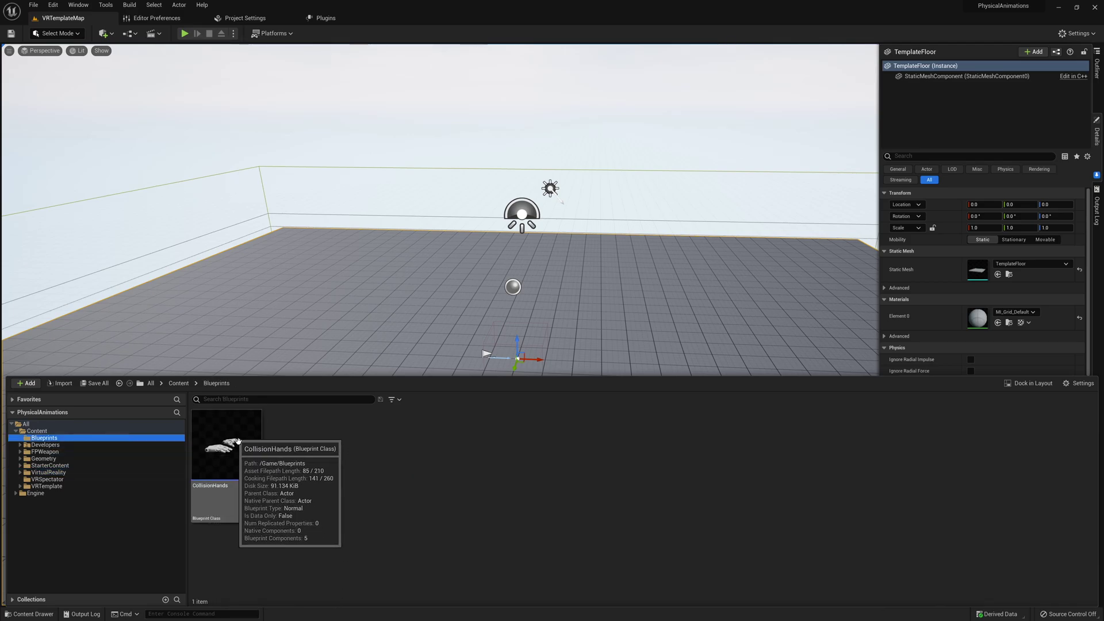
pyautogui.doubleClick(223, 493)
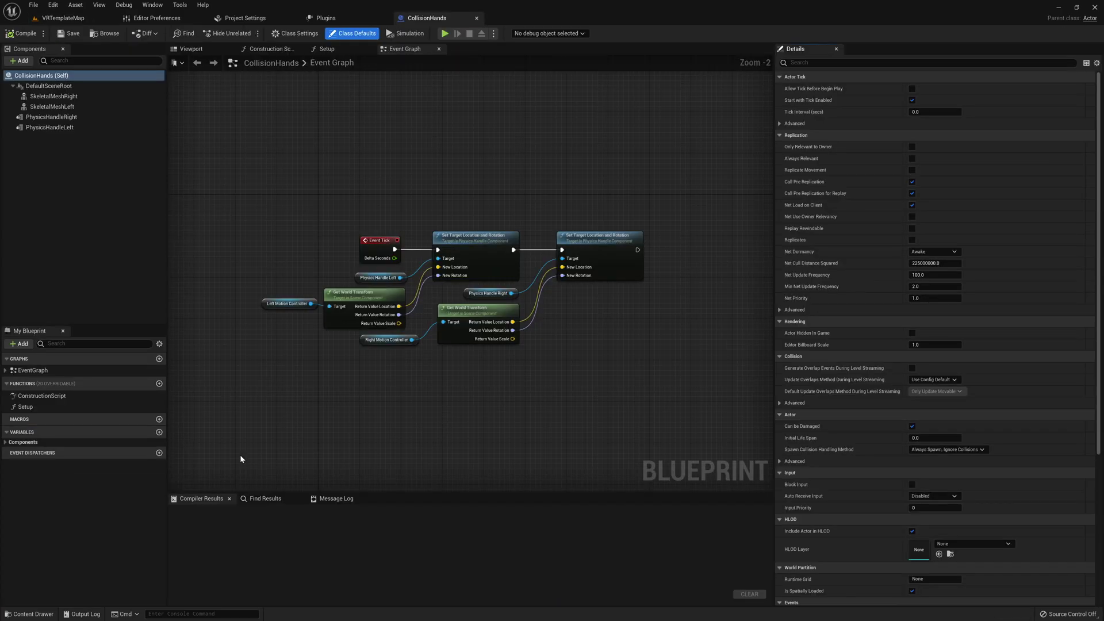
# Step: Add a Physical Animation component to CollisionHands and name it PhysicalAnimationLeft
pyautogui.click(190, 49)
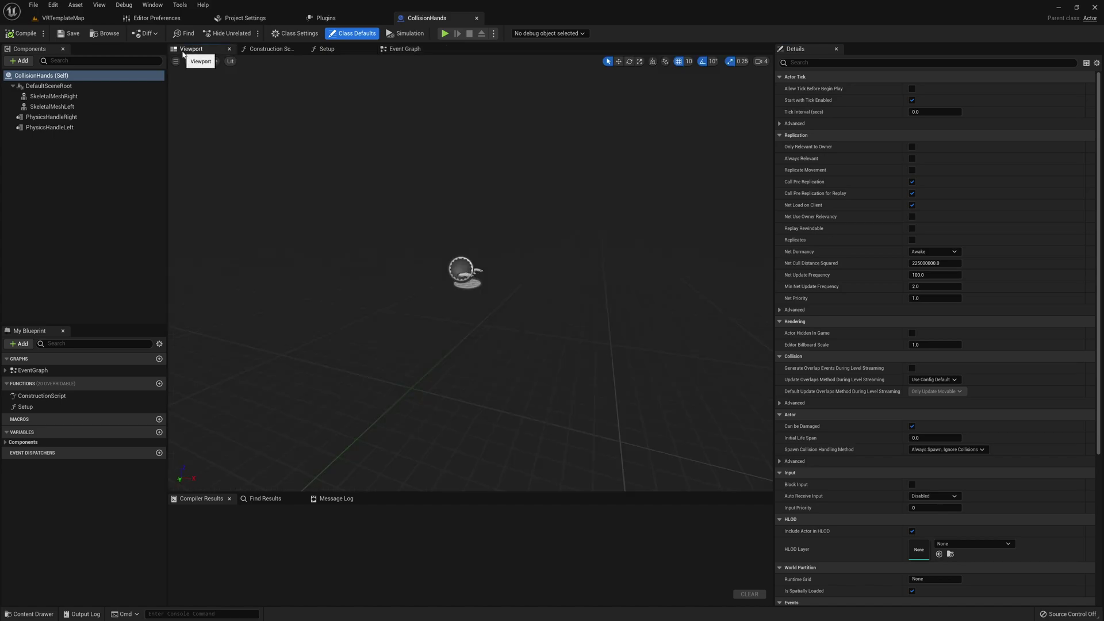
pyautogui.click(58, 97)
pyautogui.keyDown('ctrl'); pyautogui.click(61, 107); pyautogui.keyUp('ctrl')
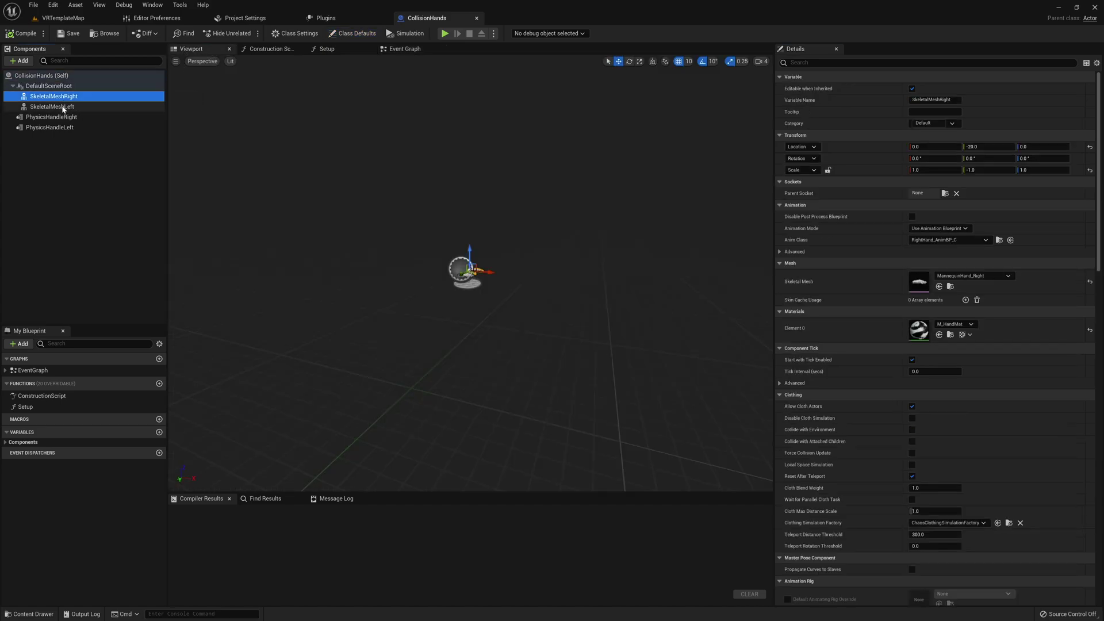
pyautogui.scroll(-3, 919, 443)
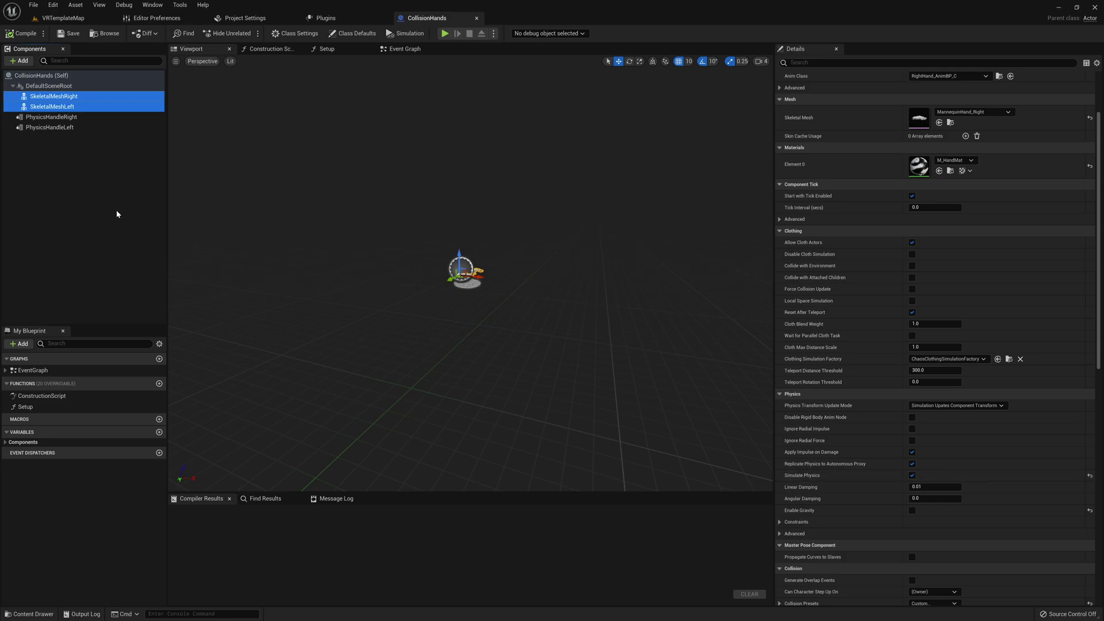
pyautogui.click(22, 61)
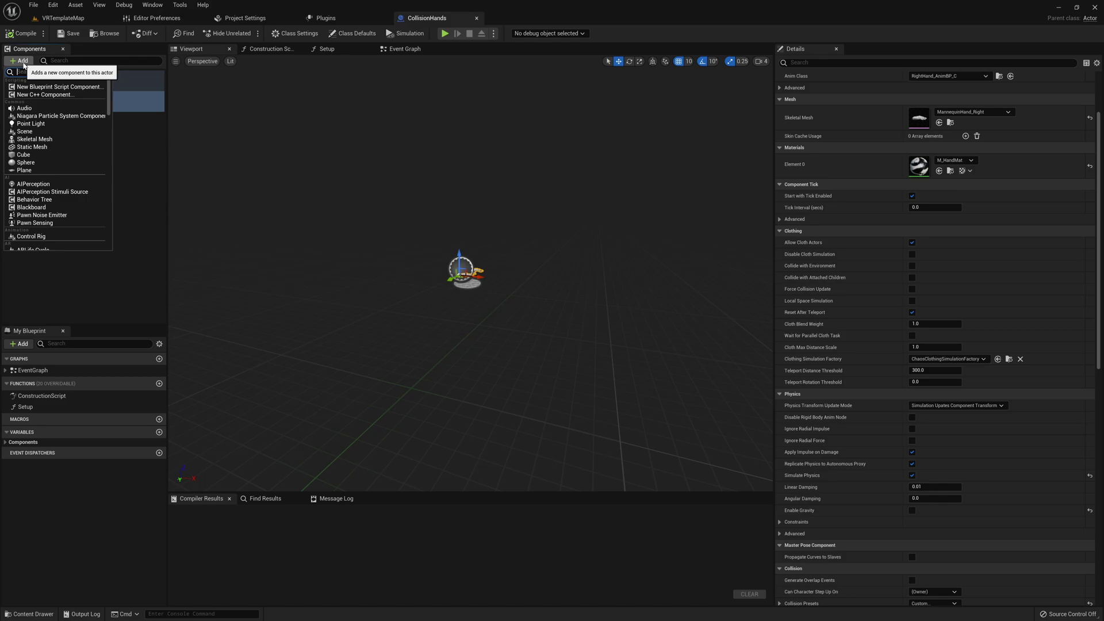
pyautogui.write('physical')
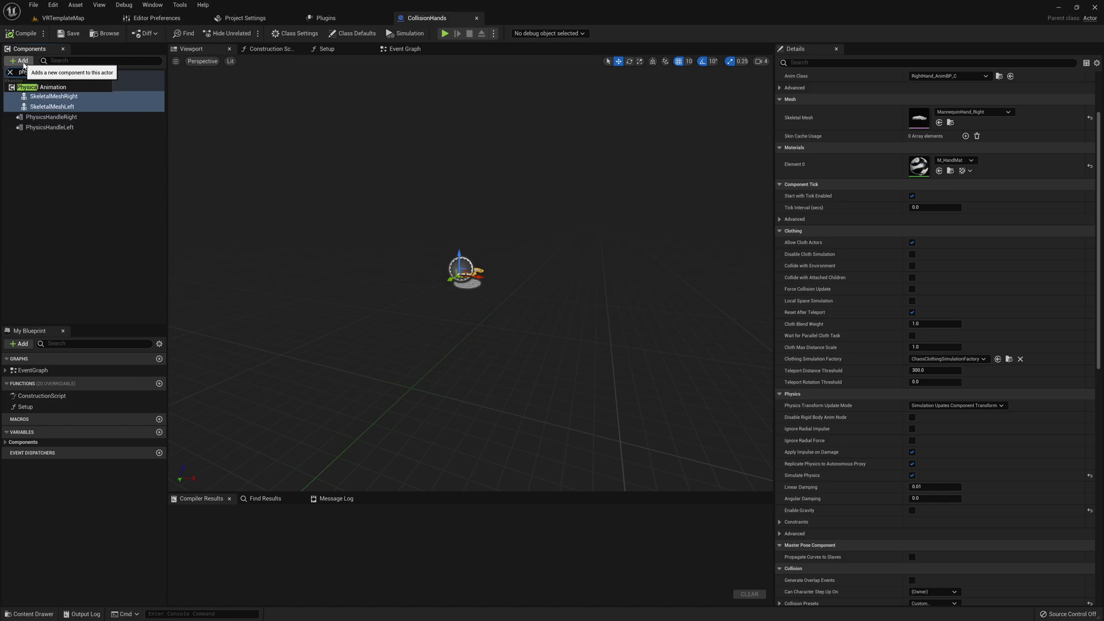
pyautogui.click(45, 84)
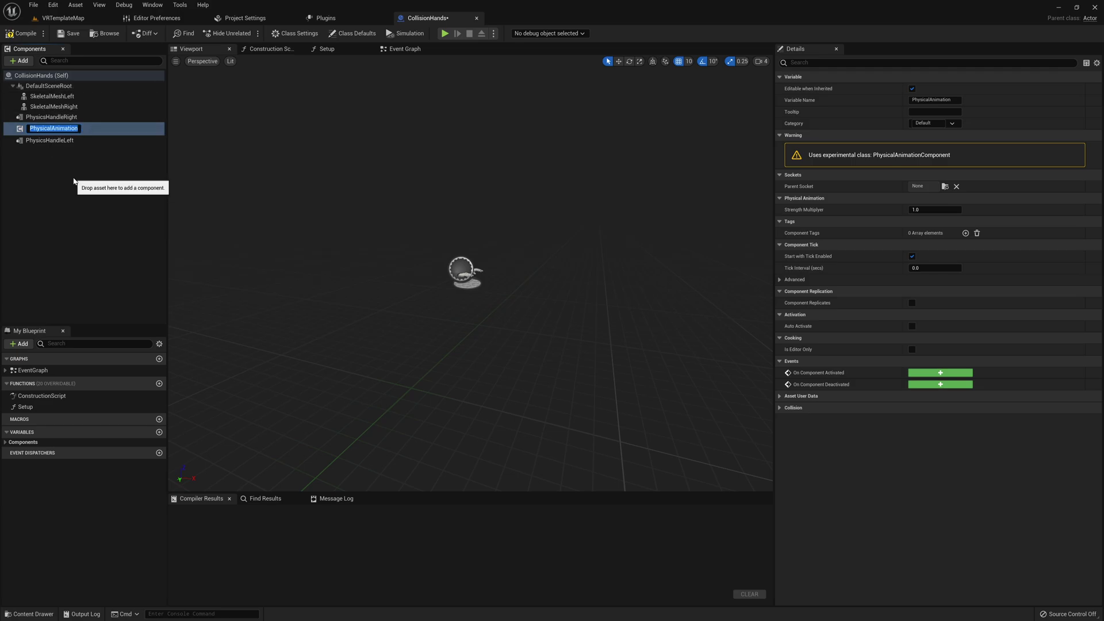
pyautogui.write('Left')
pyautogui.press('Return')
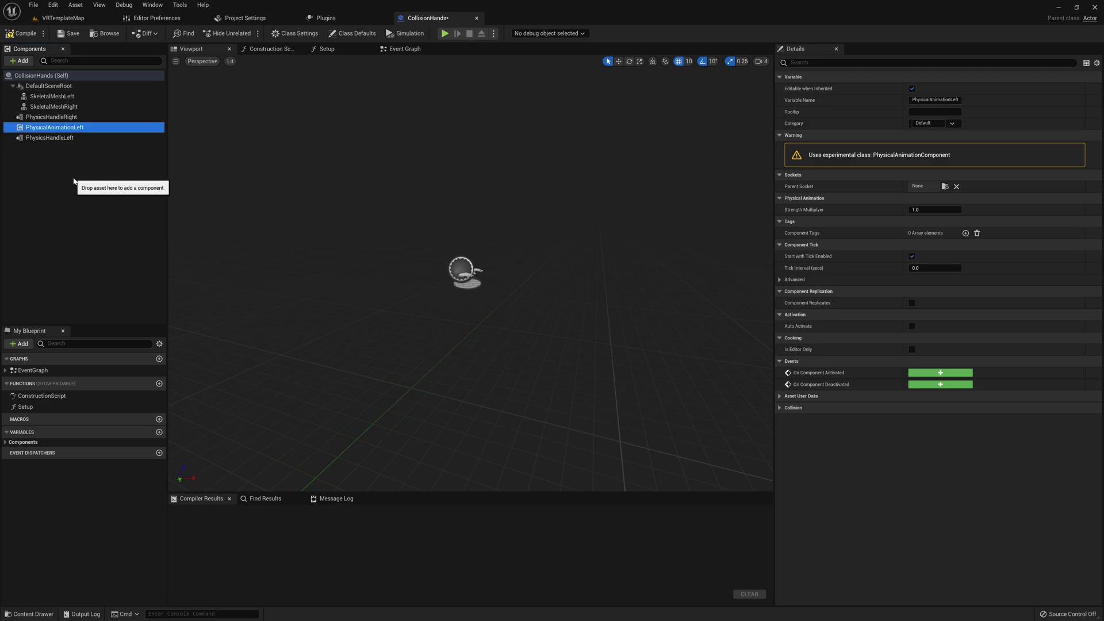
# Step: Duplicate PhysicalAnimationLeft and rename the copy PhysicalAnimationRight
pyautogui.hotkey('ctrl', 'd')
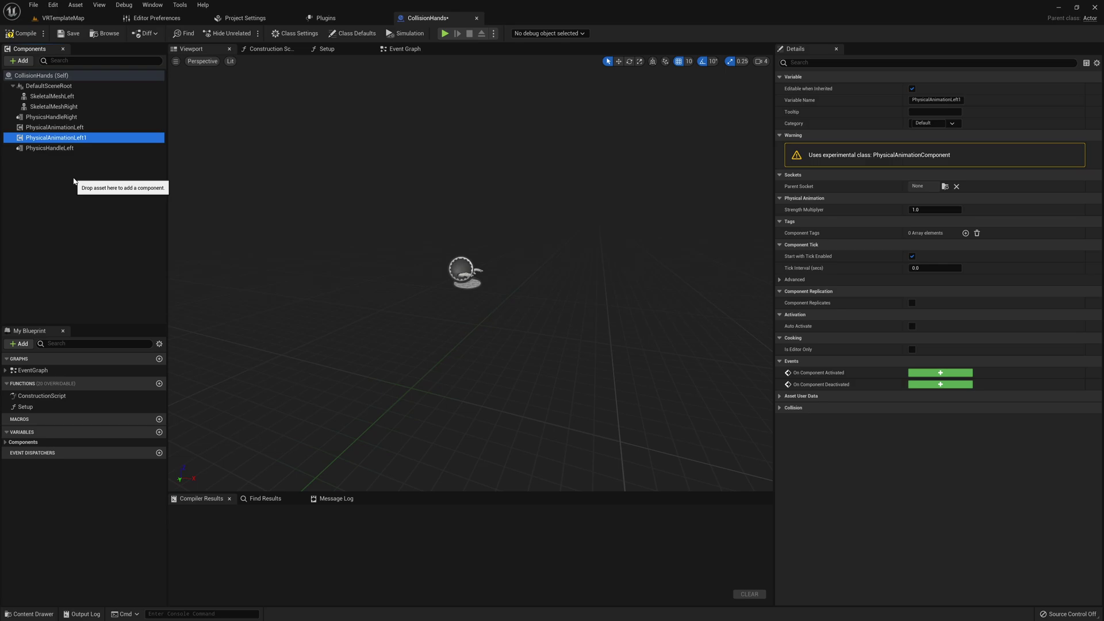
pyautogui.press('F2')
pyautogui.press('End')
pyautogui.press('BackSpace')
pyautogui.press('BackSpace')
pyautogui.press('BackSpace')
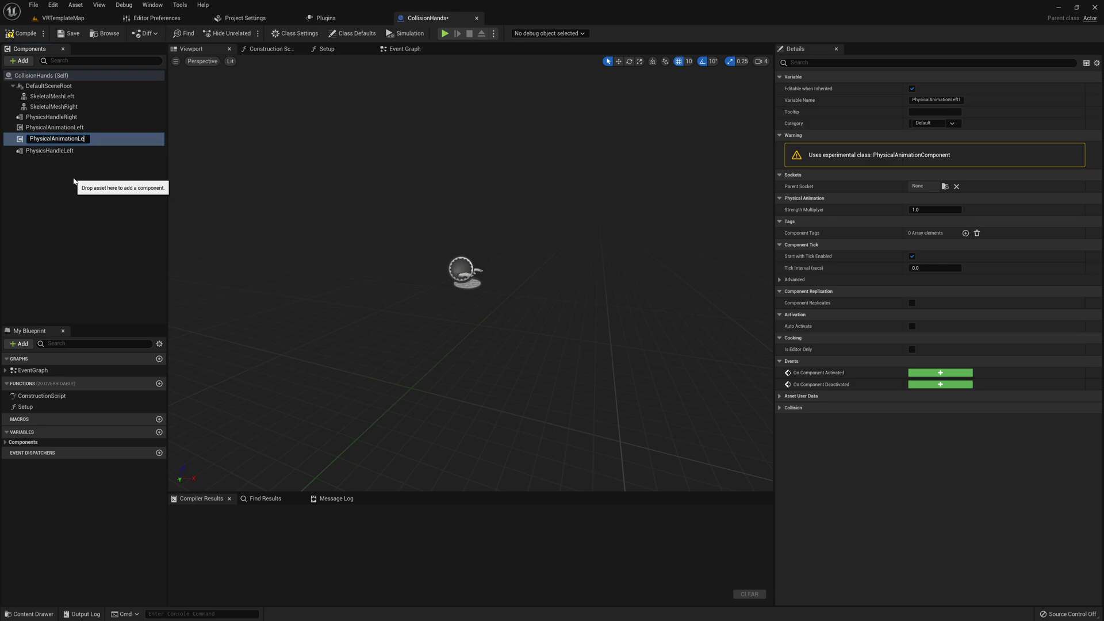
pyautogui.write('Right')
pyautogui.press('Return')
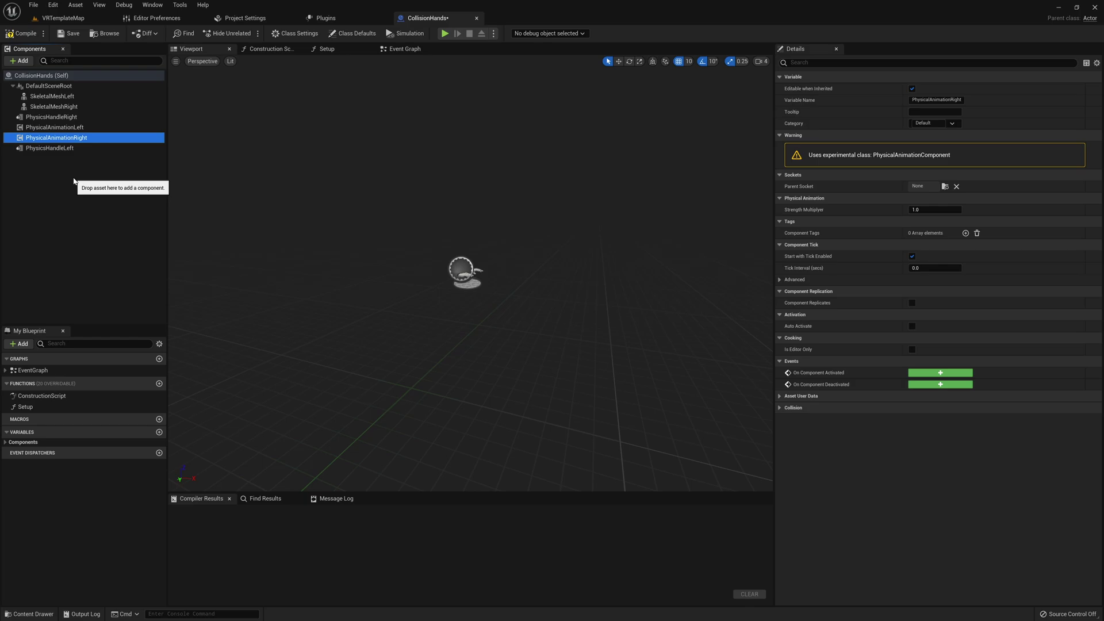
pyautogui.keyDown('ctrl'); pyautogui.click(69, 128); pyautogui.keyUp('ctrl')
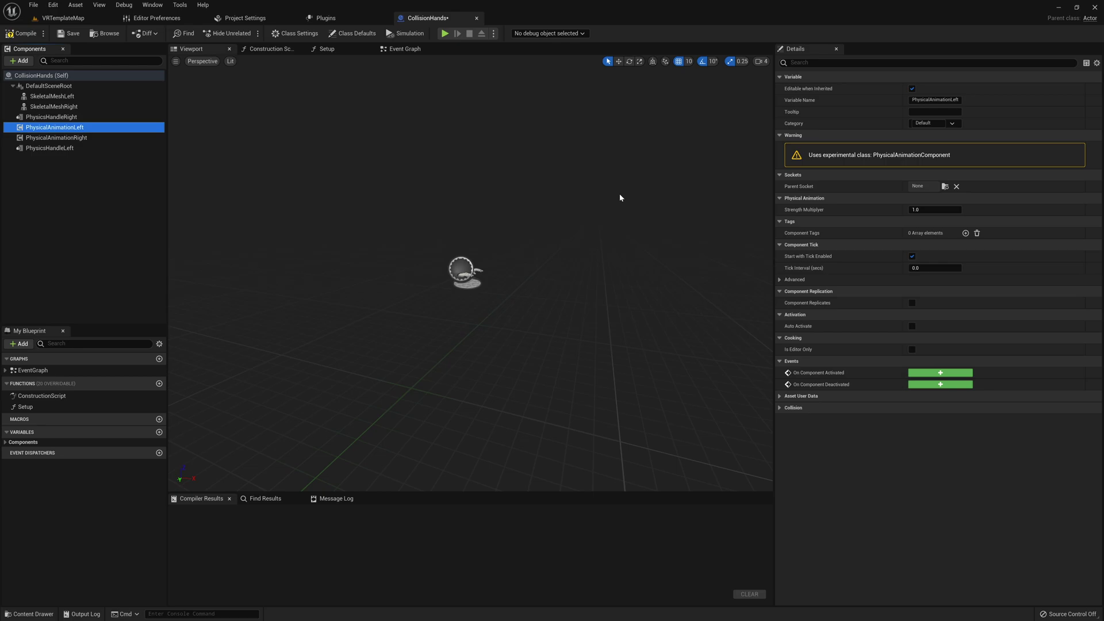
pyautogui.click(407, 53)
# Step: Move the existing nodes aside and add an Event BeginPlay node at the top-left
pyautogui.moveTo(400, 174); pyautogui.dragTo(393, 156, button='right')
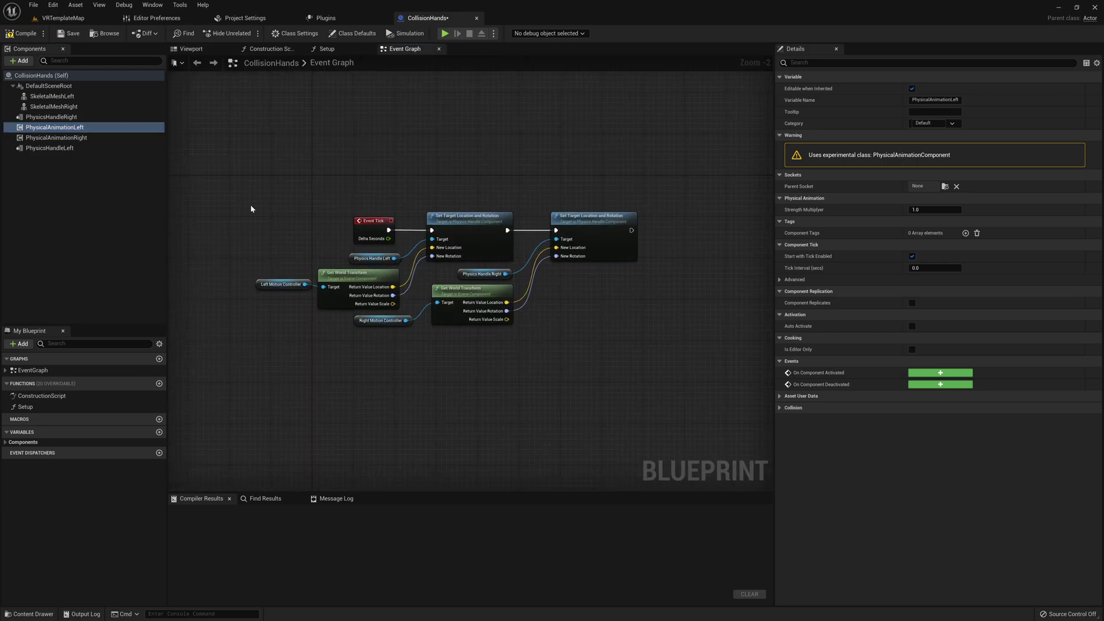
pyautogui.moveTo(250, 208); pyautogui.dragTo(645, 356)
pyautogui.moveTo(485, 248); pyautogui.dragTo(546, 343)
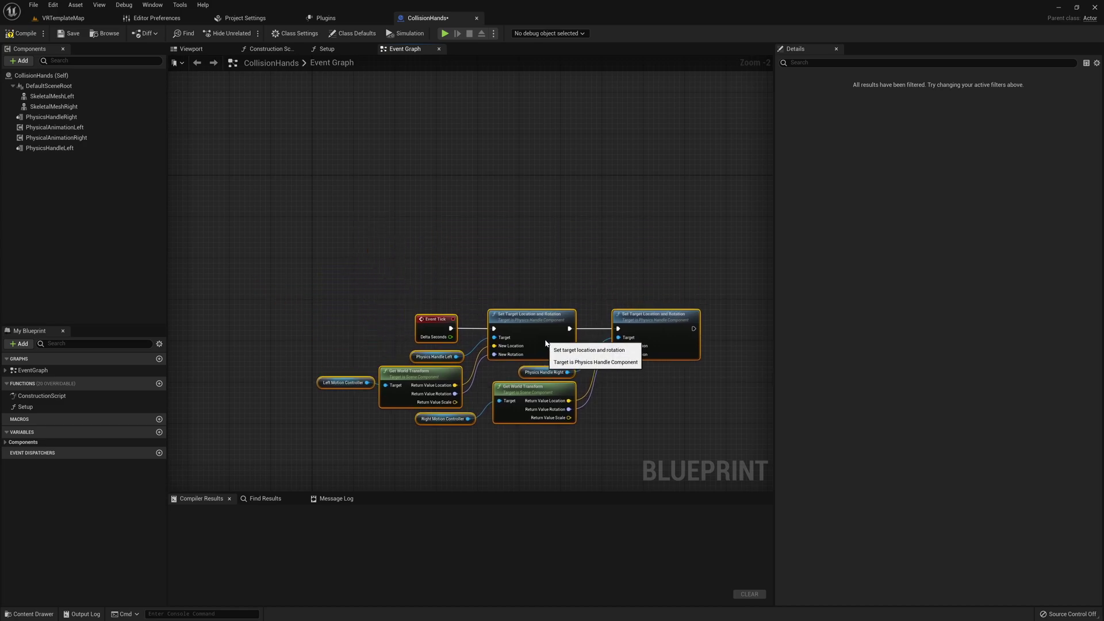
pyautogui.click(516, 270)
pyautogui.rightClick(340, 193)
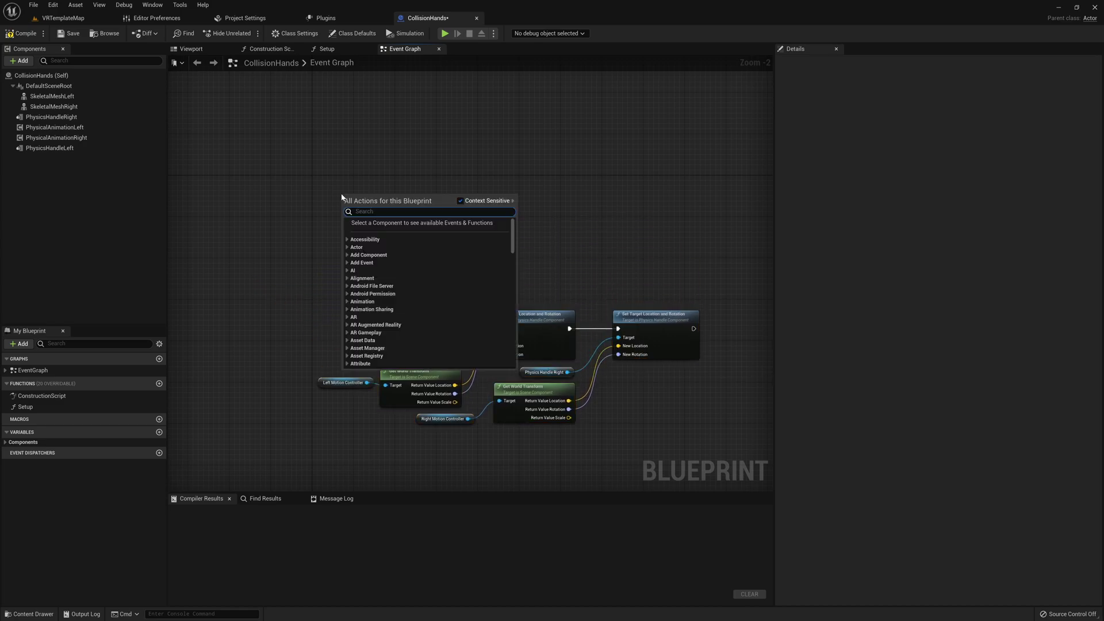
pyautogui.write('begin play')
pyautogui.press('Return')
pyautogui.scroll(2, 341, 194)
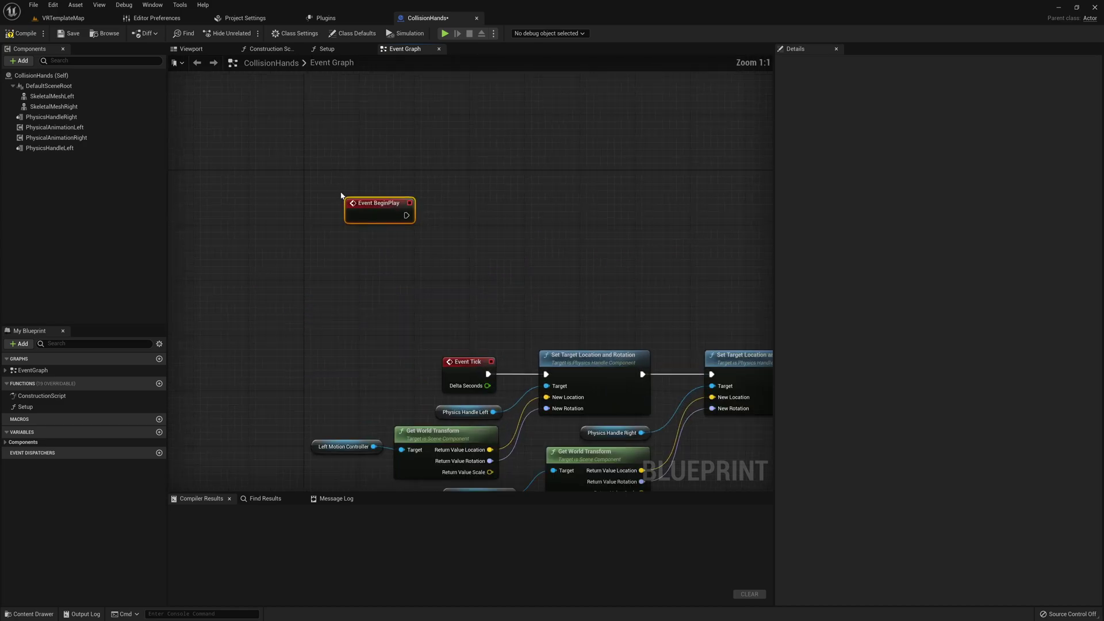
pyautogui.moveTo(349, 203); pyautogui.dragTo(307, 174)
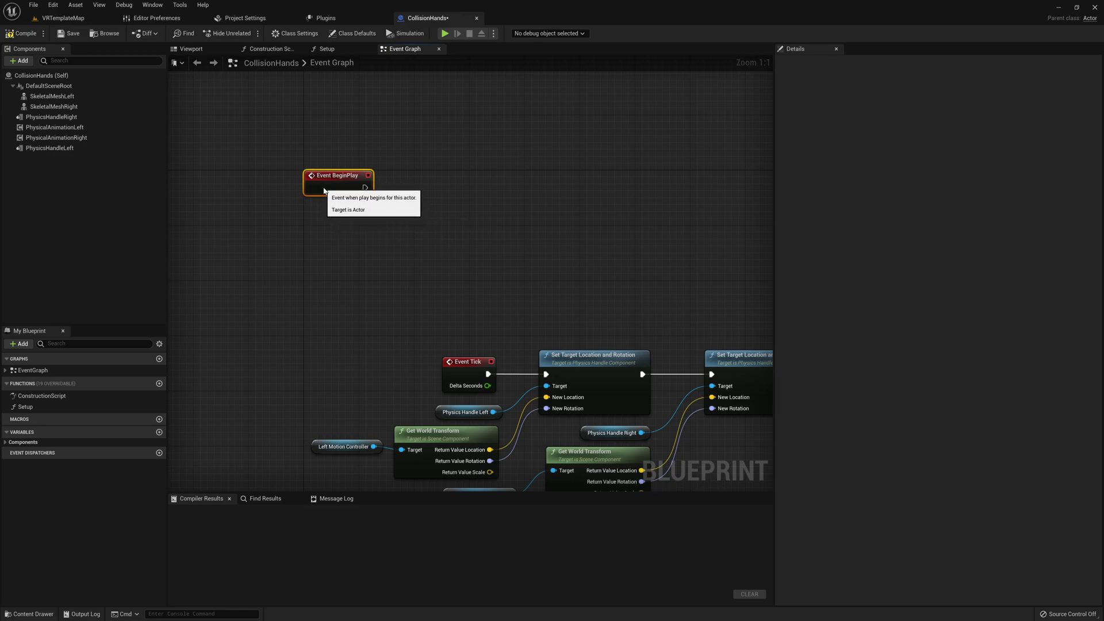
# Step: Place getters for both Physical Animation components and both Skeletal Mesh components below BeginPlay
pyautogui.click(112, 129)
pyautogui.keyDown('ctrl'); pyautogui.click(109, 139); pyautogui.keyUp('ctrl')
pyautogui.moveTo(109, 139); pyautogui.dragTo(319, 257)
pyautogui.click(61, 118)
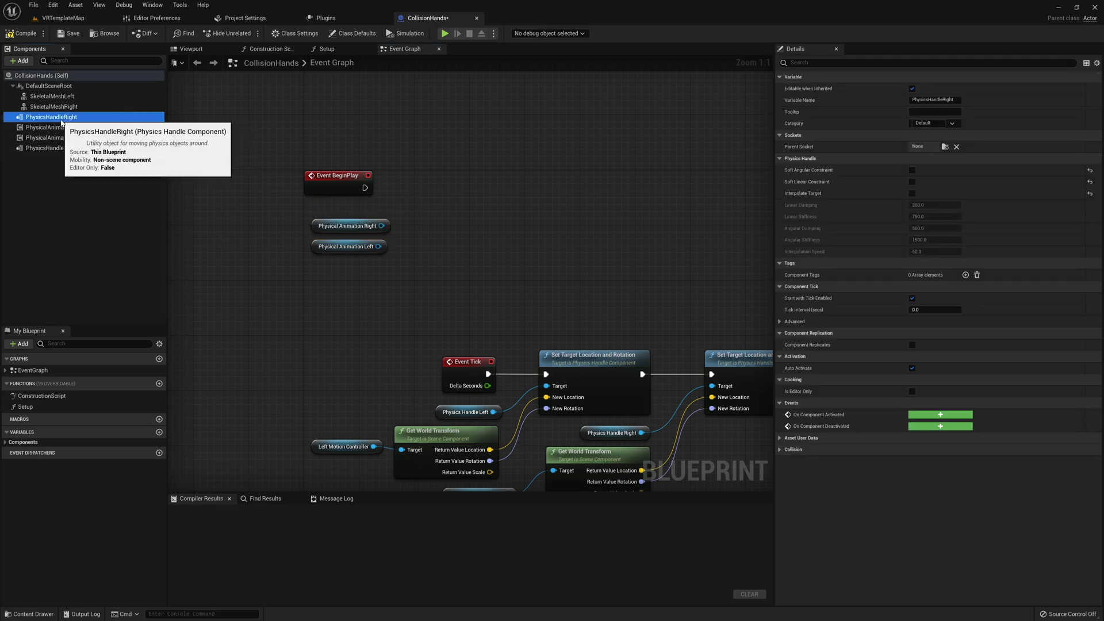
pyautogui.click(53, 106)
pyautogui.keyDown('ctrl'); pyautogui.click(52, 96); pyautogui.keyUp('ctrl')
pyautogui.moveTo(51, 96); pyautogui.dragTo(320, 290)
pyautogui.click(444, 258)
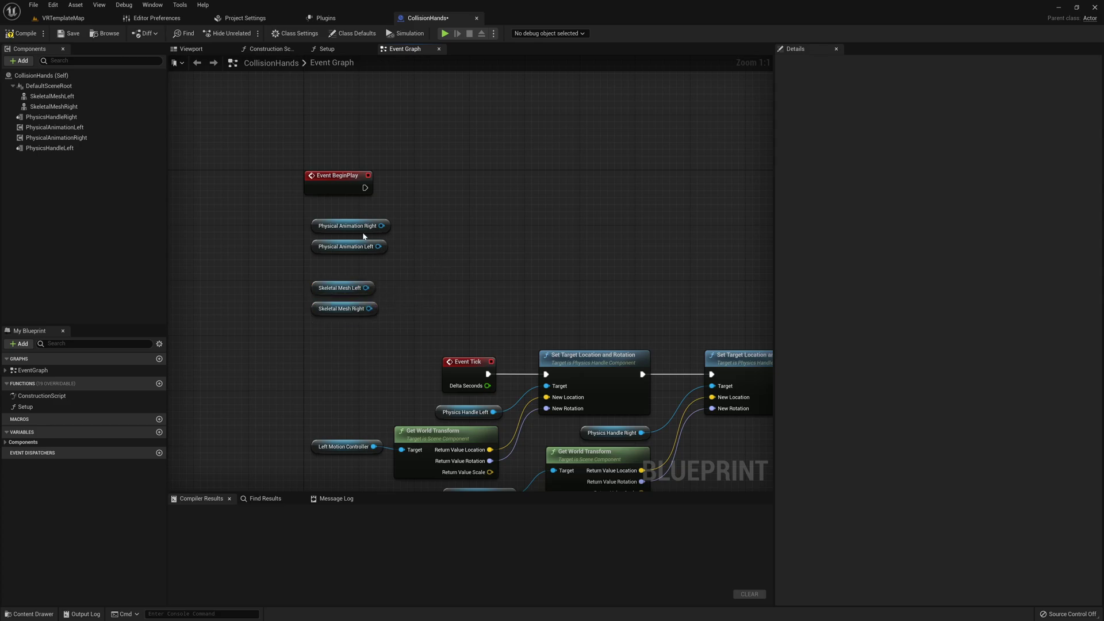
pyautogui.moveTo(312, 204); pyautogui.dragTo(365, 244)
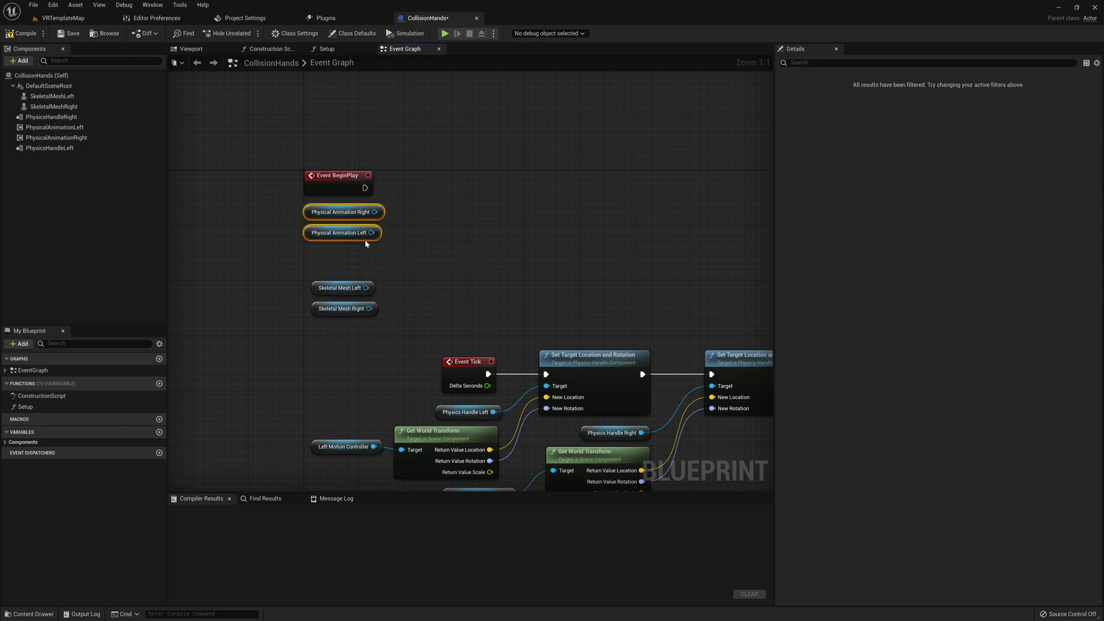
# Step: Add a Set Skeletal Mesh Component on Physical Animation Right, run from BeginPlay, fed Skeletal Mesh Right
pyautogui.click(419, 233)
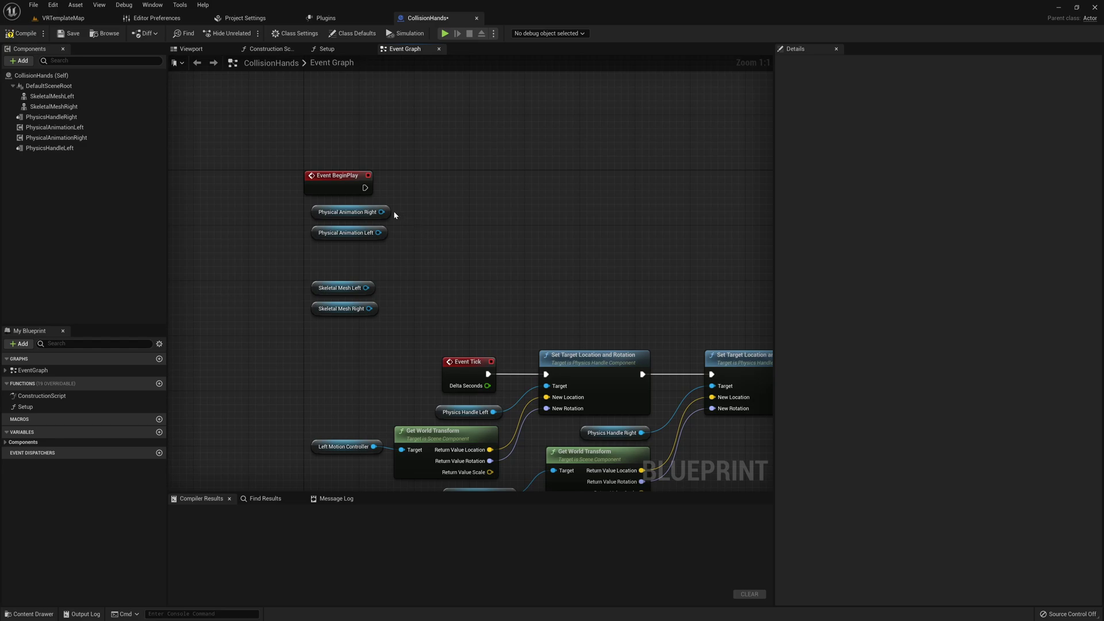
pyautogui.moveTo(379, 213); pyautogui.dragTo(414, 216)
pyautogui.write('set ske')
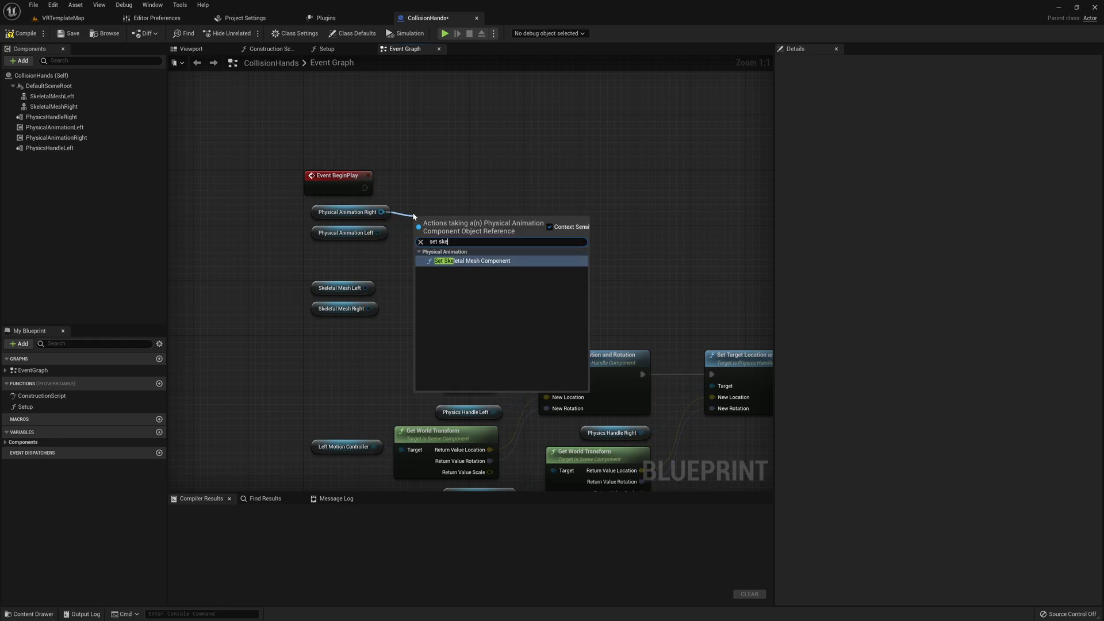
pyautogui.press('Return')
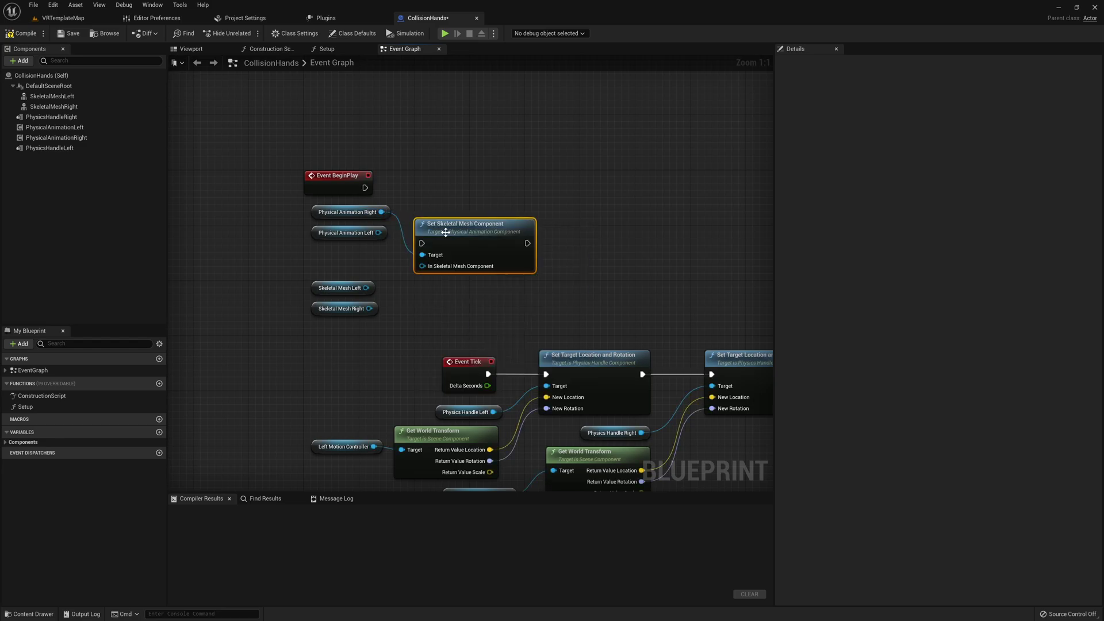
pyautogui.moveTo(446, 233); pyautogui.dragTo(446, 191)
pyautogui.moveTo(365, 187); pyautogui.dragTo(487, 190)
pyautogui.moveTo(369, 309); pyautogui.dragTo(423, 210)
pyautogui.moveTo(317, 233); pyautogui.dragTo(473, 233)
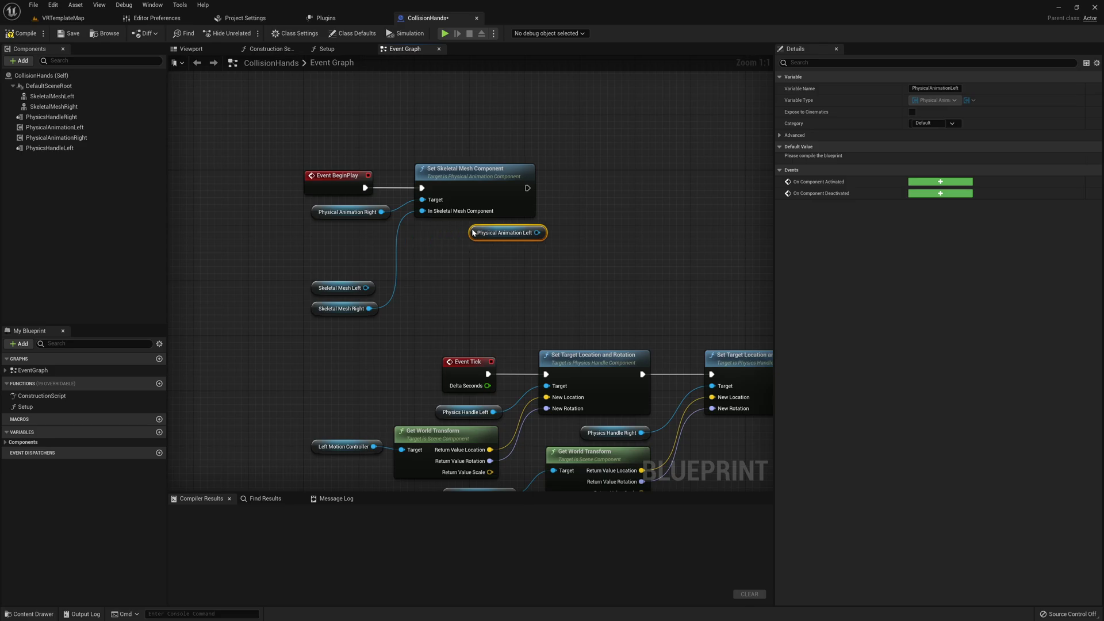
pyautogui.moveTo(320, 287); pyautogui.dragTo(482, 253)
pyautogui.moveTo(320, 311); pyautogui.dragTo(320, 241)
# Step: Chain a second Set Skeletal Mesh Component on Physical Animation Left, fed Skeletal Mesh Left
pyautogui.moveTo(529, 233); pyautogui.dragTo(560, 226)
pyautogui.write('set s')
pyautogui.write('keletal mesh')
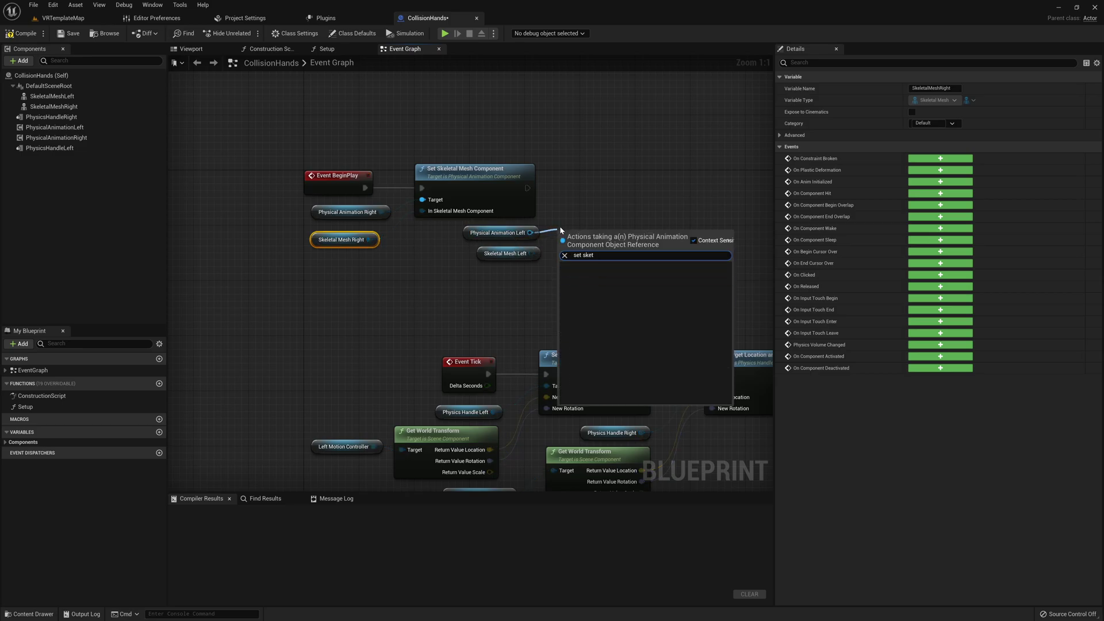
pyautogui.press('Return')
pyautogui.moveTo(527, 188); pyautogui.dragTo(604, 181)
pyautogui.moveTo(531, 253); pyautogui.dragTo(578, 211)
pyautogui.moveTo(607, 261); pyautogui.dragTo(561, 255, button='right')
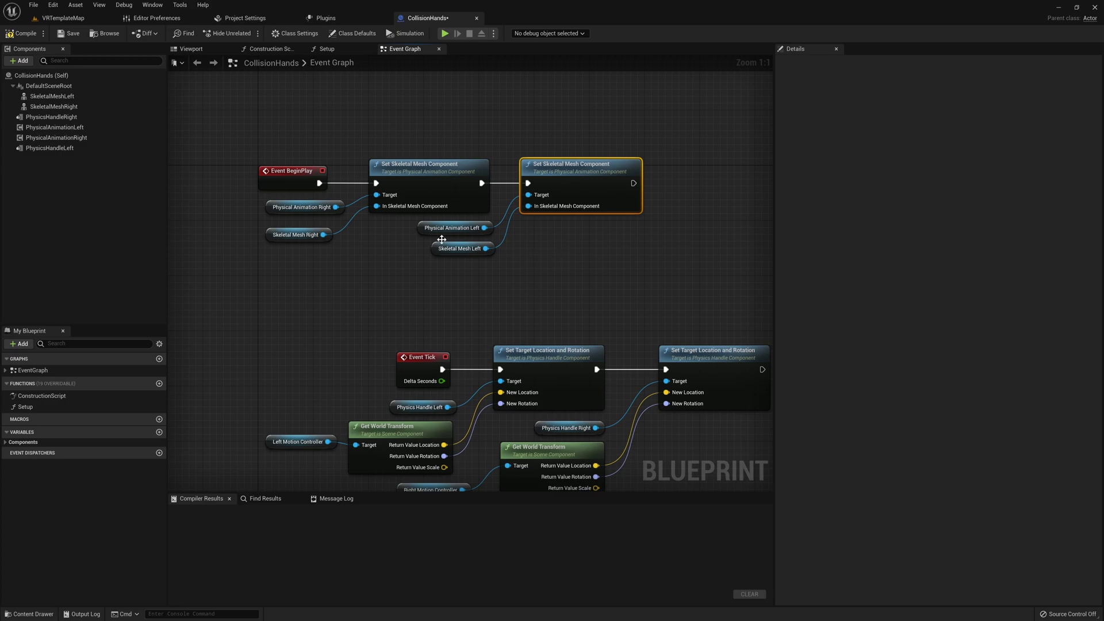
pyautogui.moveTo(335, 207); pyautogui.dragTo(406, 282)
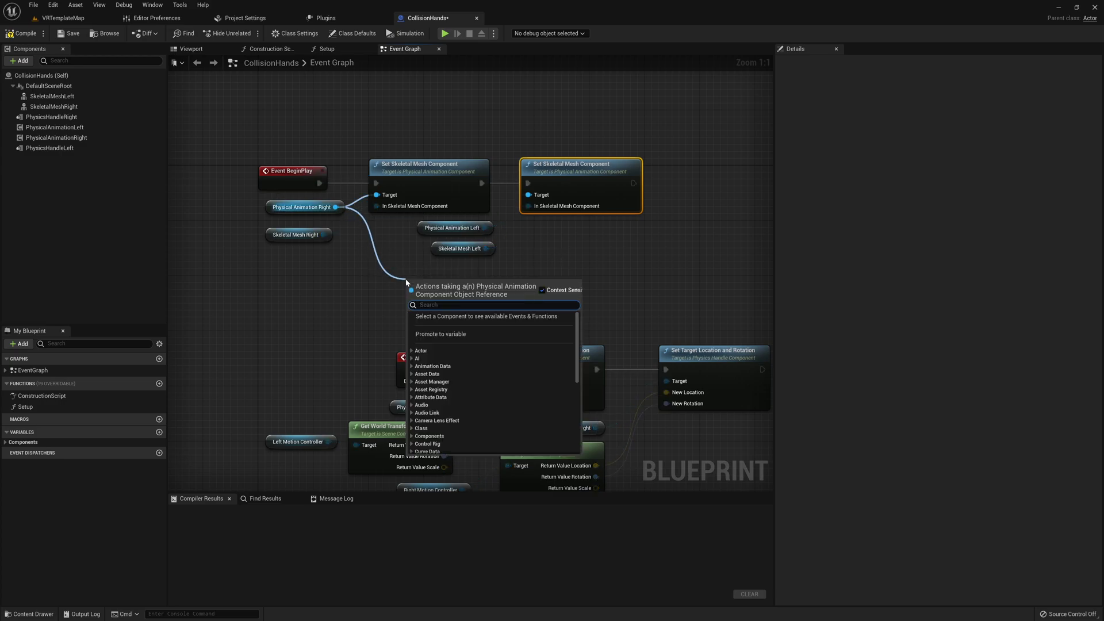
# Step: Add an Apply Physical Animation Settings Below node and chain it after the second Set node
pyautogui.write('apply p')
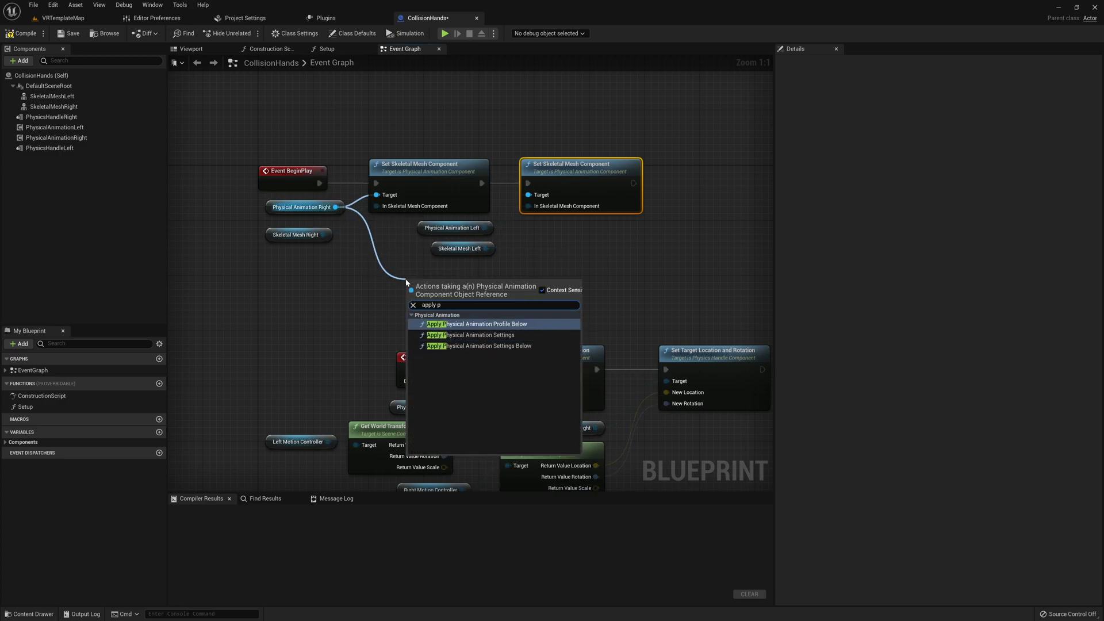
pyautogui.press('Down')
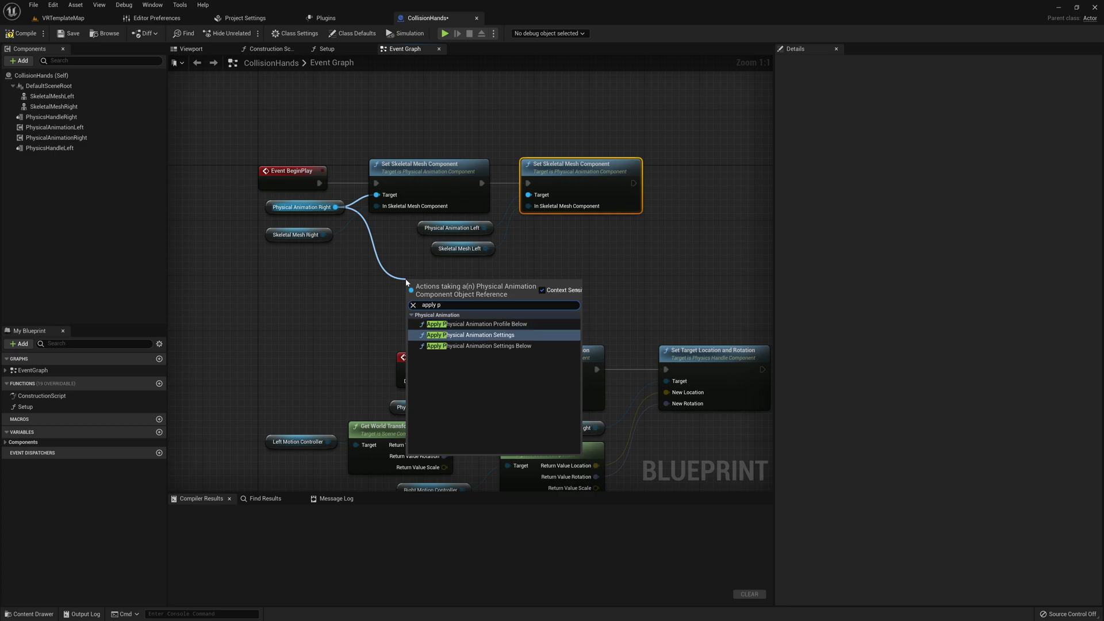
pyautogui.press('Down')
pyautogui.press('Return')
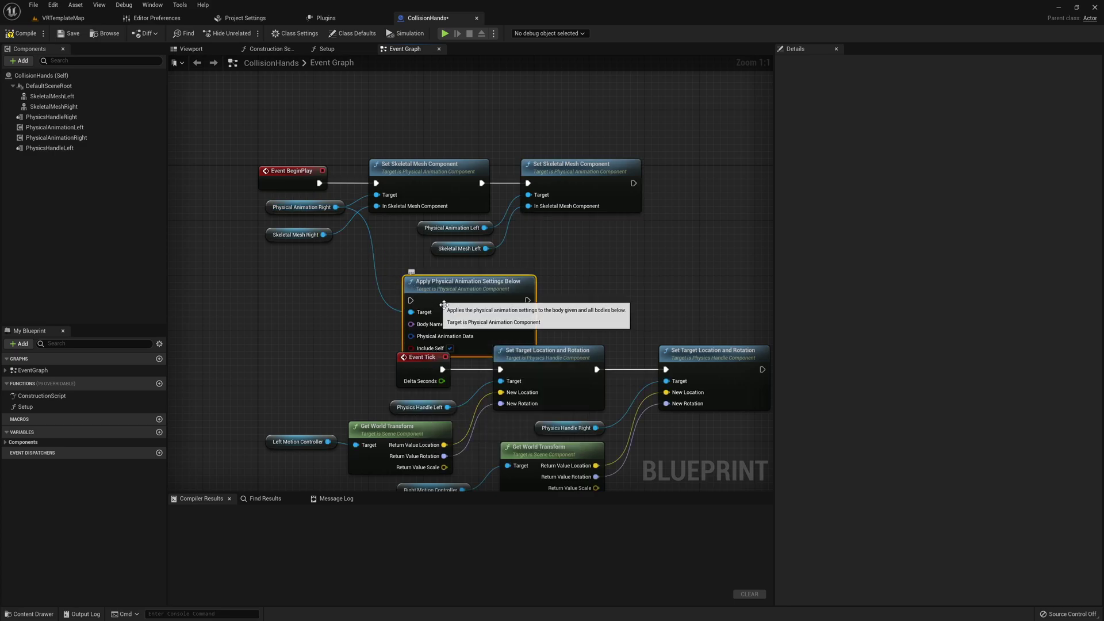
pyautogui.moveTo(438, 295); pyautogui.dragTo(709, 179)
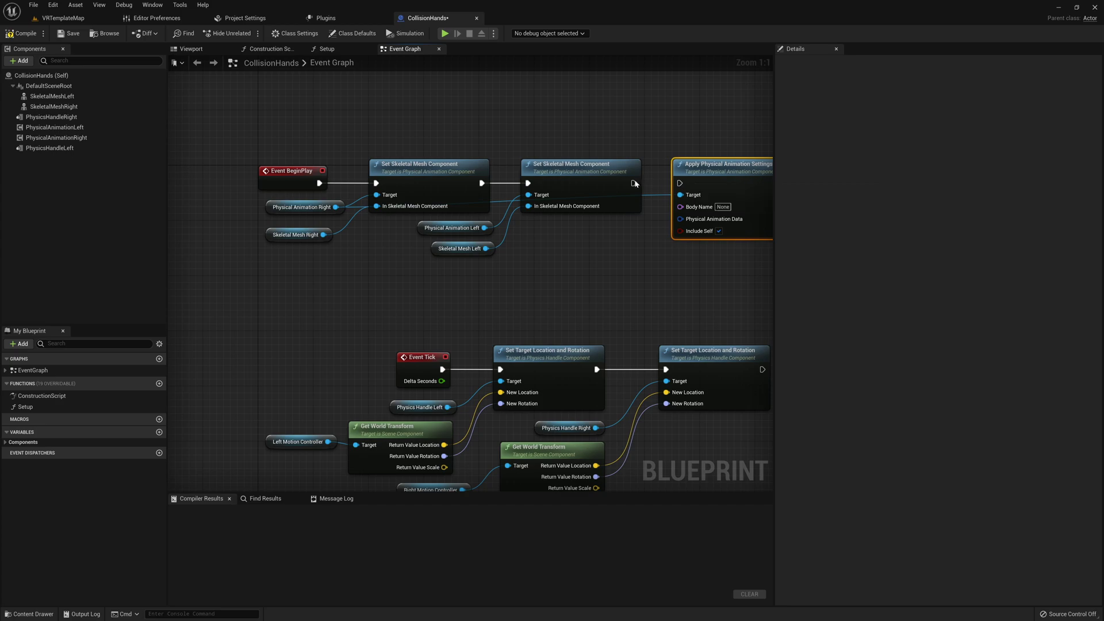
pyautogui.moveTo(634, 183); pyautogui.dragTo(625, 282)
# Step: Wire both Physical Animation components into the Apply node's Target through tidy reroute nodes
pyautogui.doubleClick(656, 190)
pyautogui.doubleClick(550, 269)
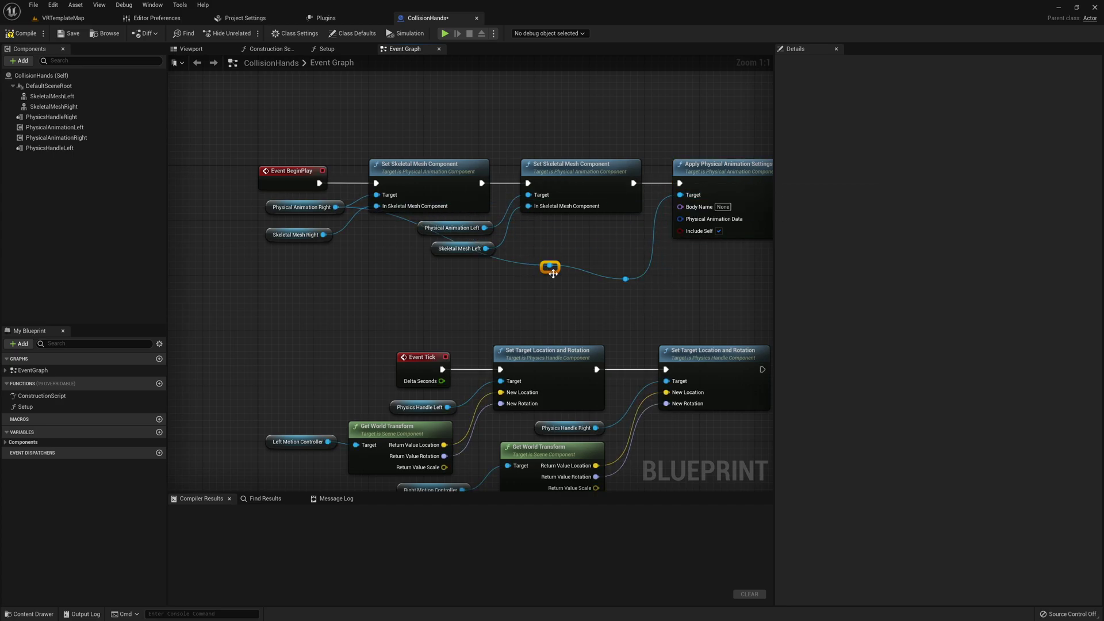
pyautogui.moveTo(522, 275); pyautogui.dragTo(391, 288)
pyautogui.moveTo(485, 228); pyautogui.dragTo(700, 197)
pyautogui.doubleClick(648, 203)
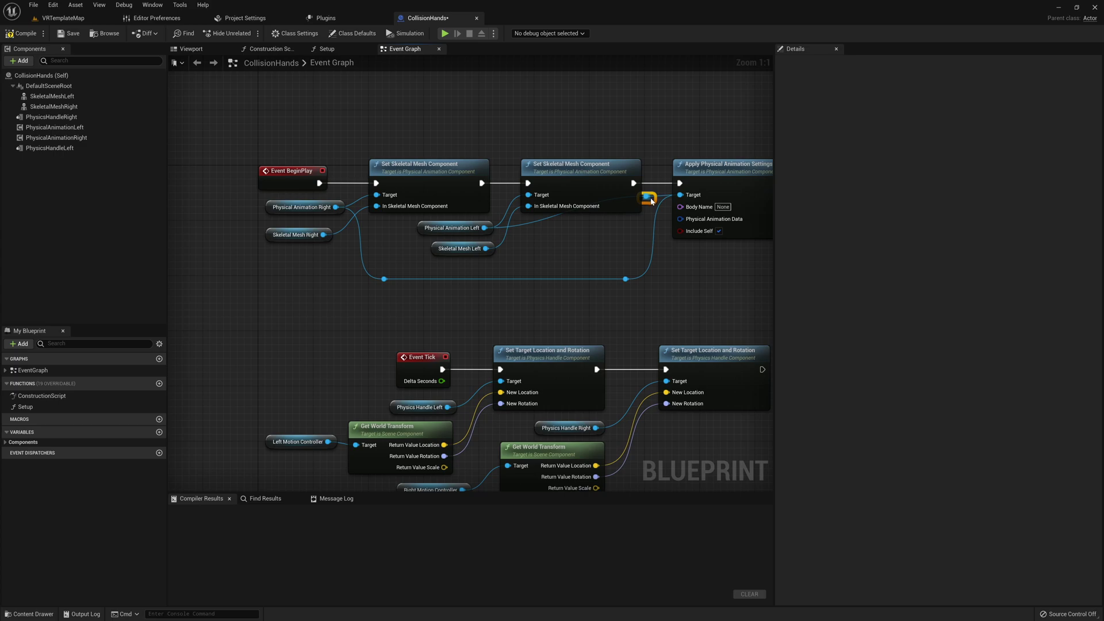
pyautogui.moveTo(654, 214); pyautogui.dragTo(645, 233)
pyautogui.moveTo(631, 255); pyautogui.dragTo(464, 271, button='right')
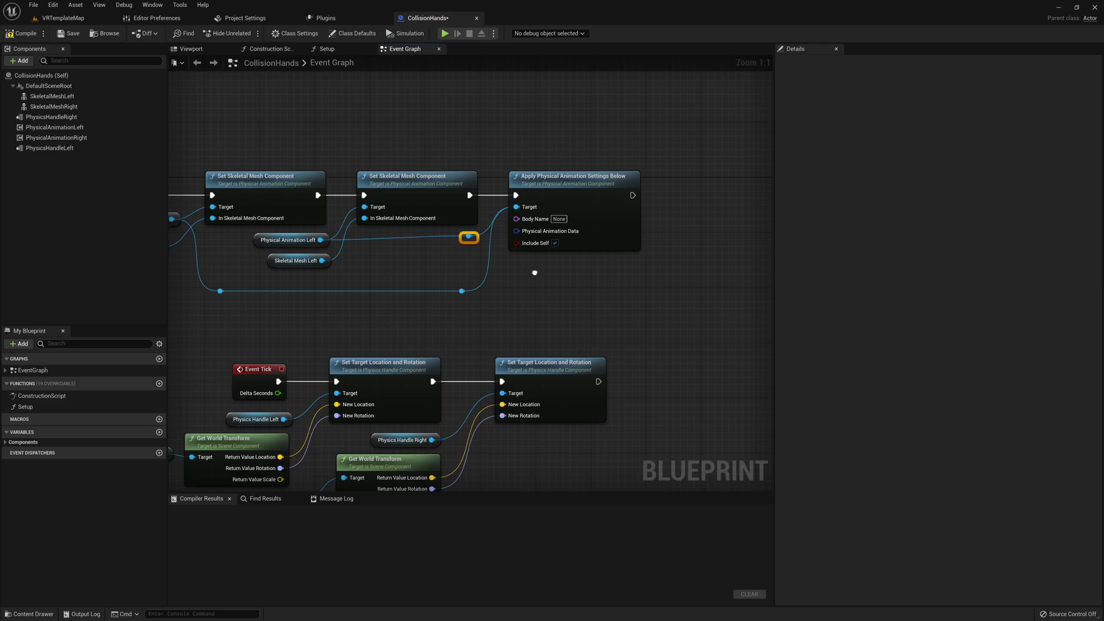
pyautogui.moveTo(533, 275); pyautogui.dragTo(559, 276, button='right')
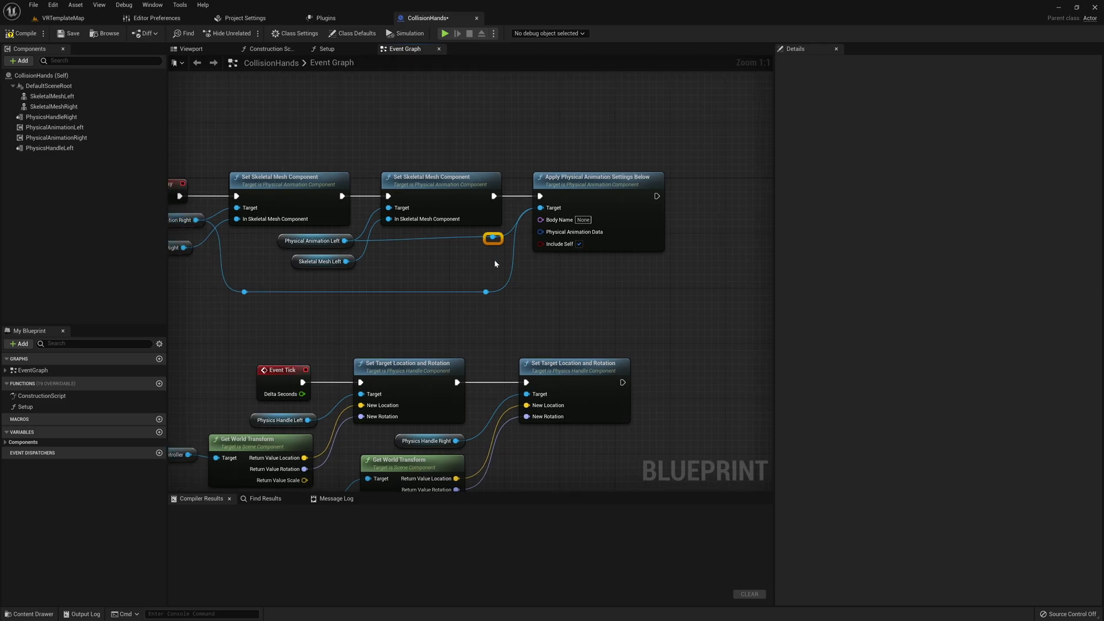
# Step: Open MannequinHand_Right_PhysicsAsset from VirtualReality/Mannequin/Character/Mesh to find the hand_r bone, then return to CollisionHands
pyautogui.click(60, 18)
pyautogui.click(29, 614)
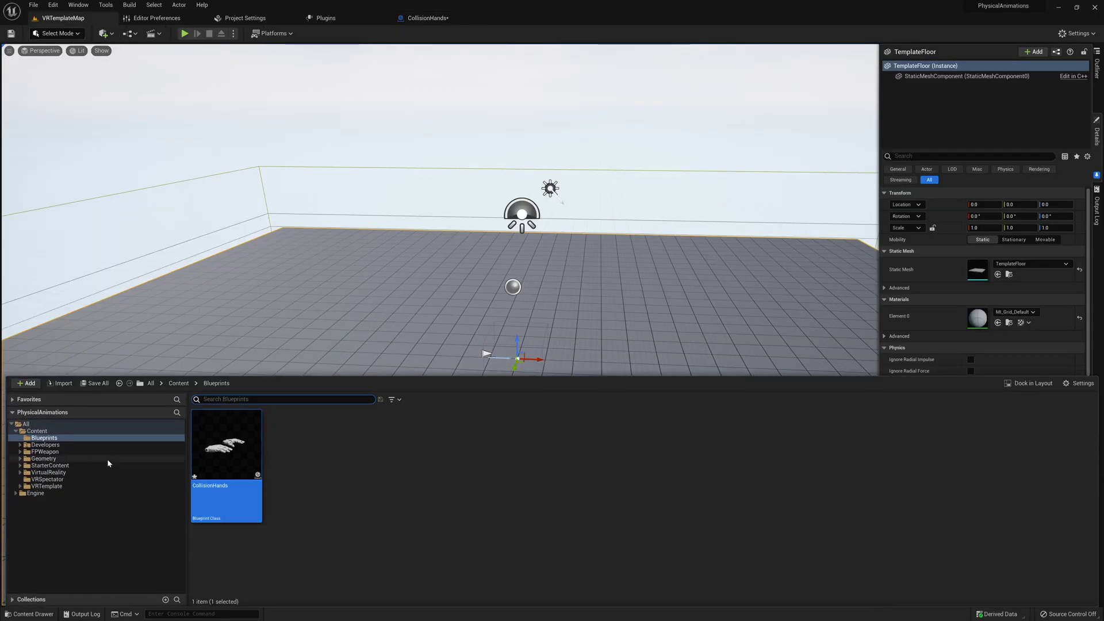
pyautogui.click(21, 472)
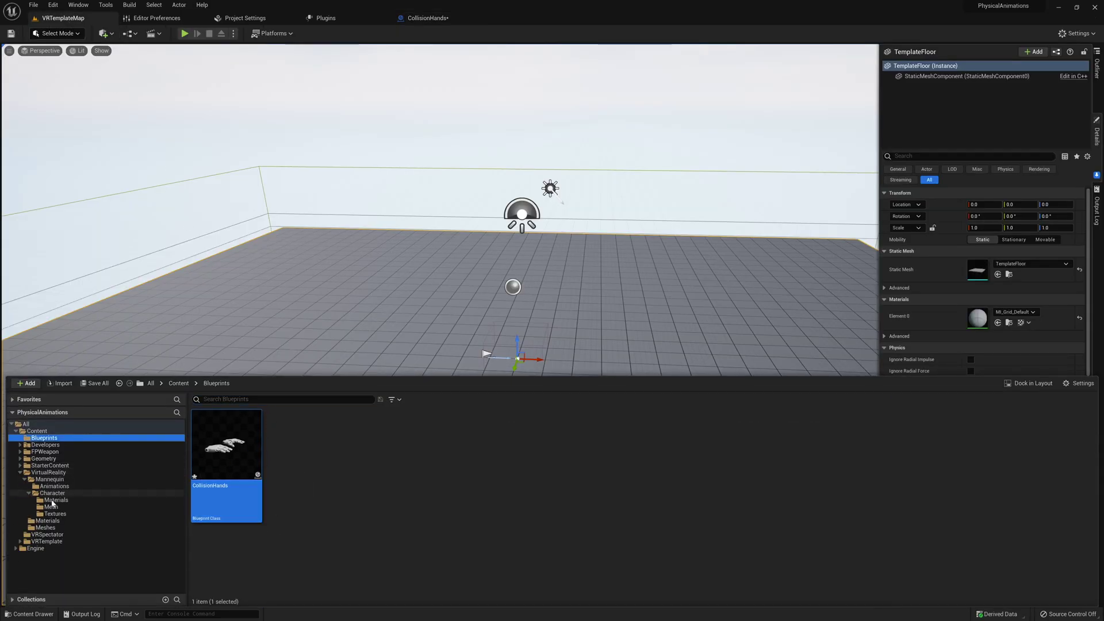
pyautogui.click(57, 507)
pyautogui.click(296, 454)
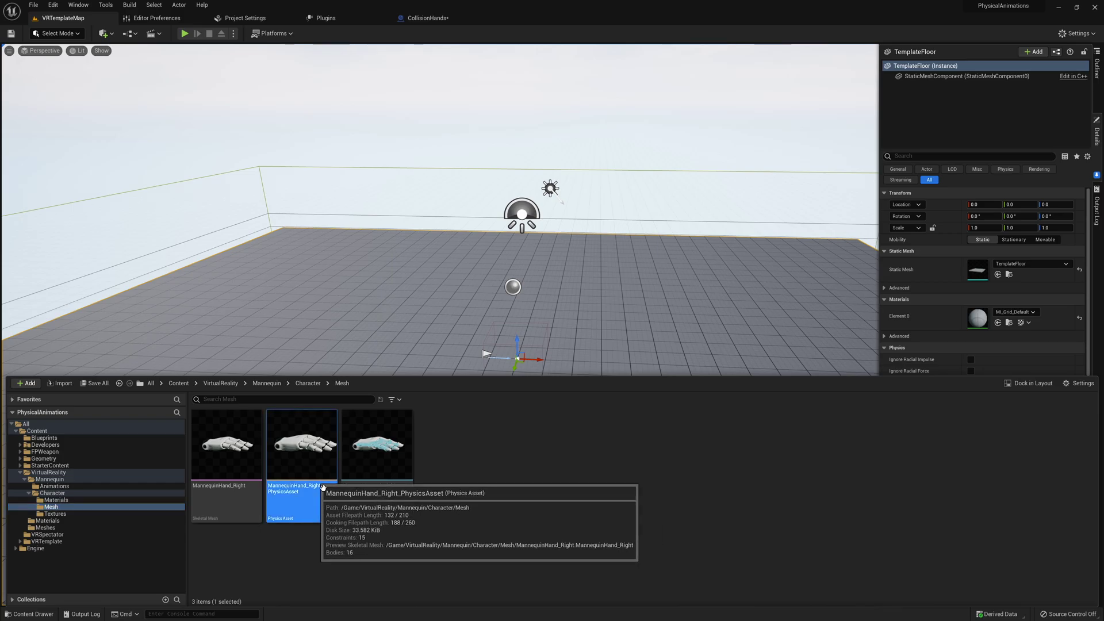
pyautogui.doubleClick(297, 454)
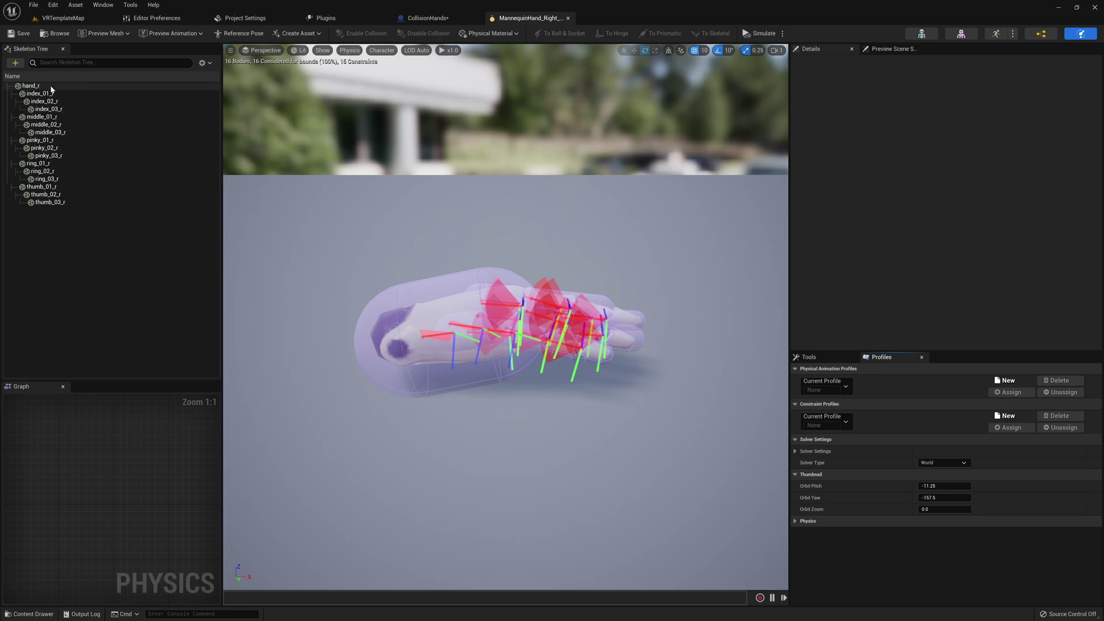
pyautogui.click(437, 18)
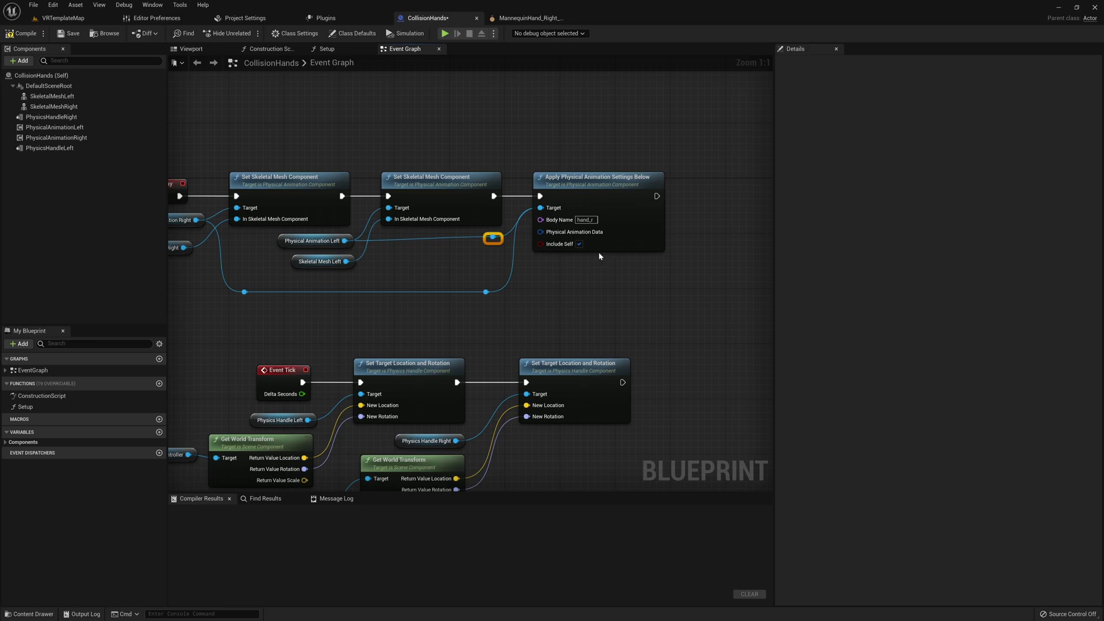
# Step: Create a Make PhysicalAnimationData node below the Apply node, moving the Event Tick chain down, and expand its pins
pyautogui.moveTo(541, 231); pyautogui.dragTo(518, 309)
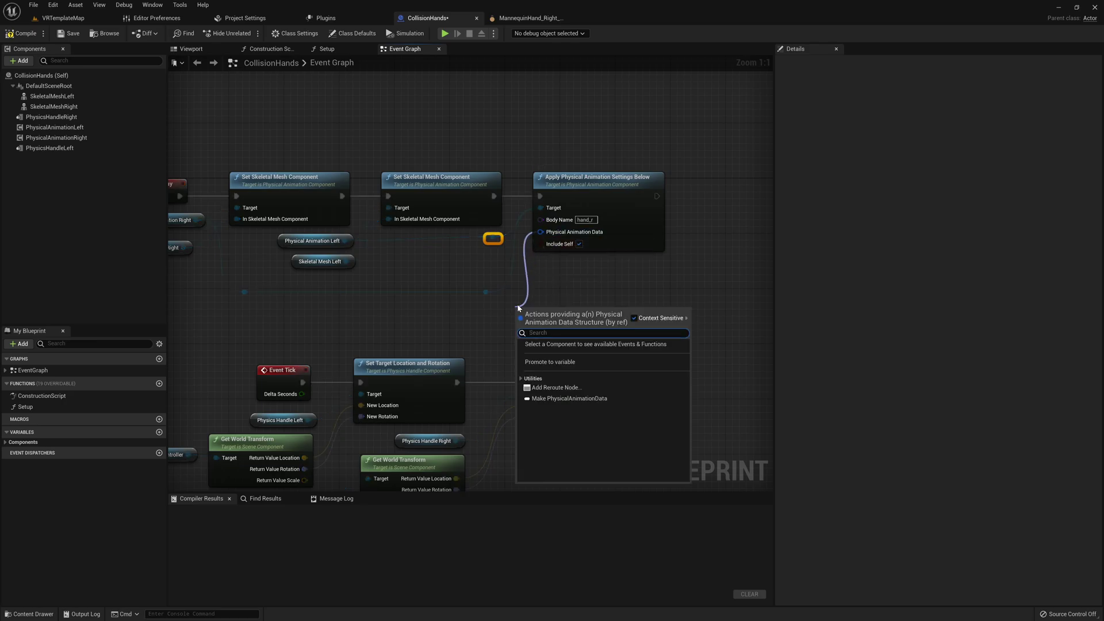
pyautogui.write('make')
pyautogui.press('Return')
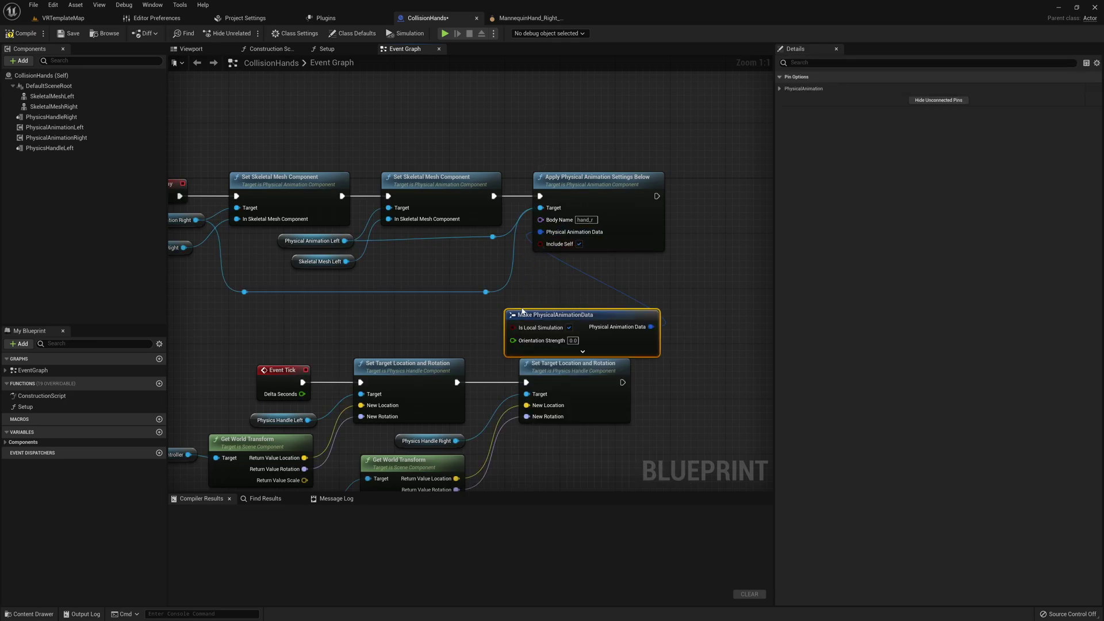
pyautogui.moveTo(523, 311); pyautogui.dragTo(444, 314, button='right')
pyautogui.moveTo(239, 385); pyautogui.dragTo(669, 397)
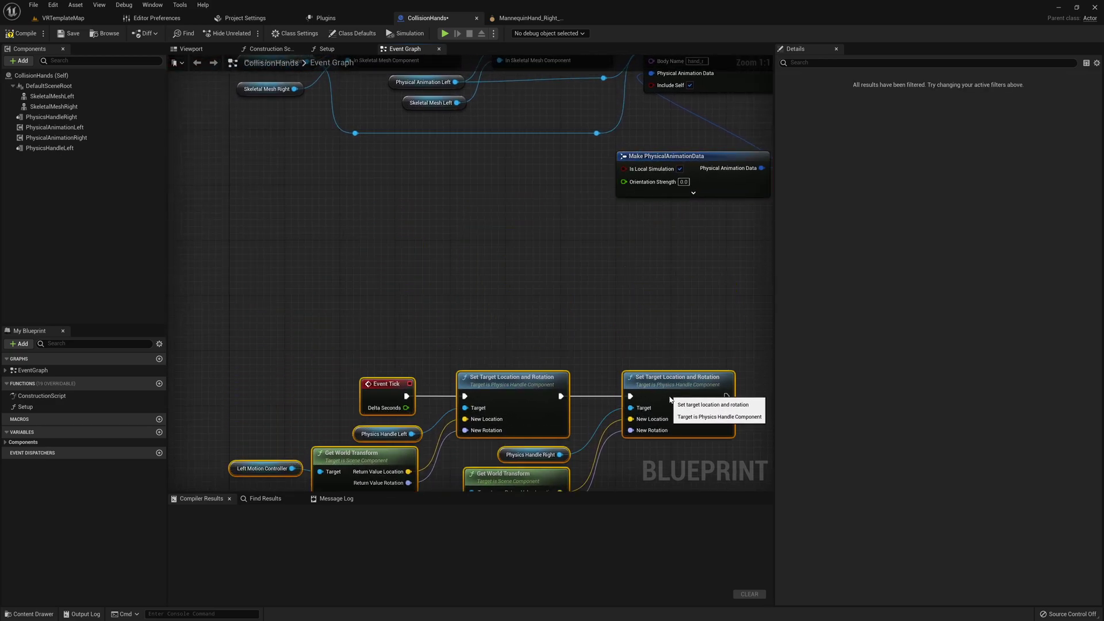
pyautogui.click(656, 296)
pyautogui.moveTo(656, 296); pyautogui.dragTo(549, 374, button='right')
pyautogui.moveTo(593, 310); pyautogui.dragTo(442, 305)
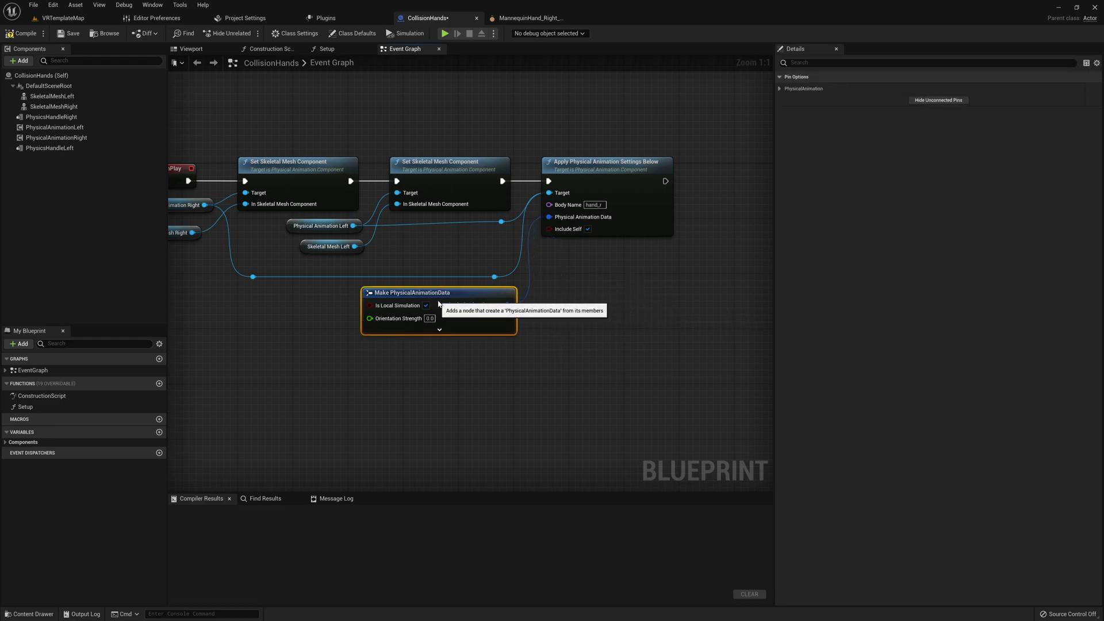
pyautogui.click(439, 337)
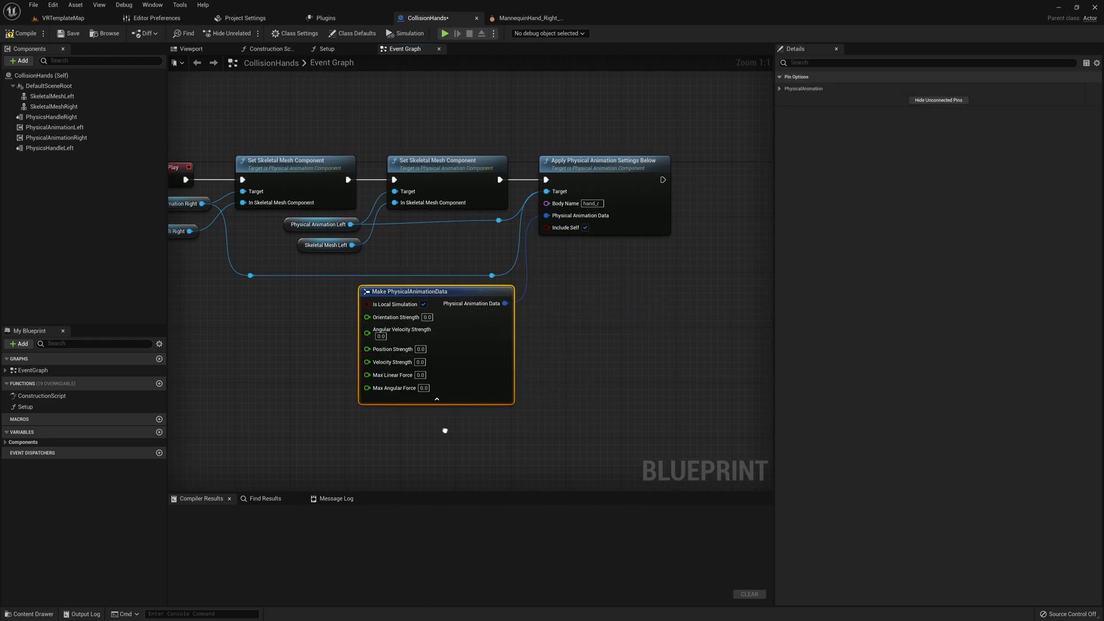
pyautogui.moveTo(447, 429); pyautogui.dragTo(415, 422, button='right')
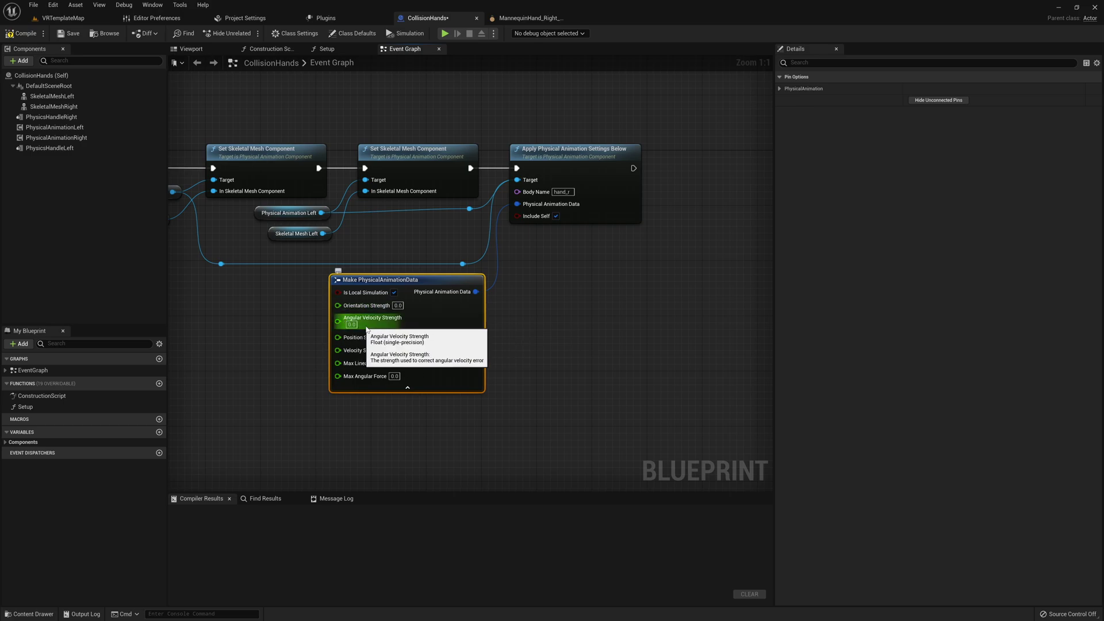
# Step: Set Orientation Strength and Angular Velocity Strength both to 10000
pyautogui.click(398, 305)
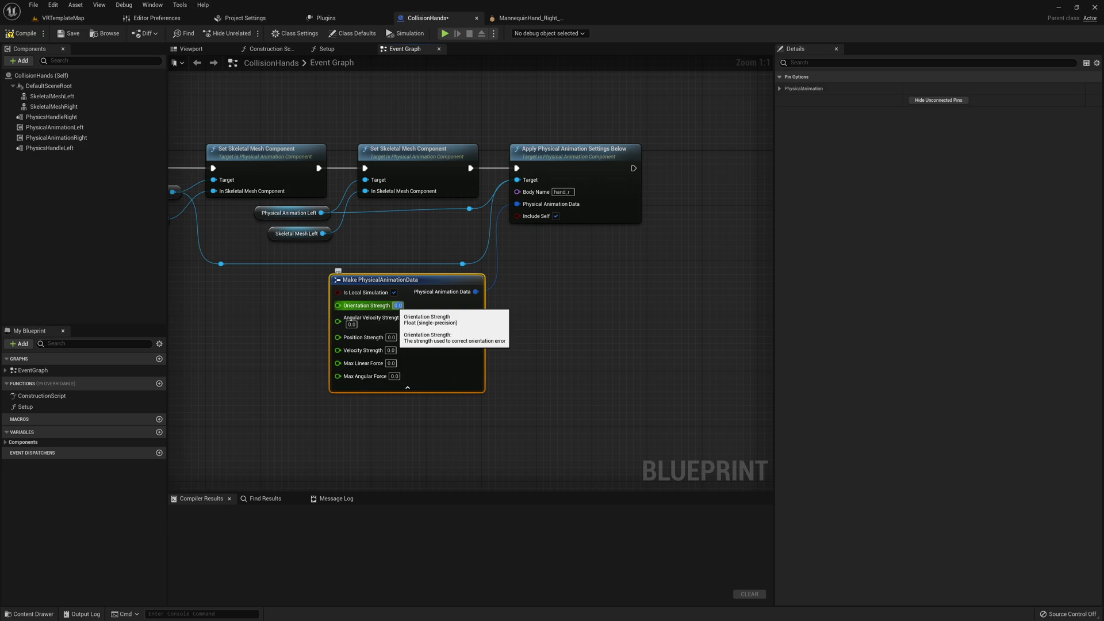
pyautogui.write('10000')
pyautogui.press('Return')
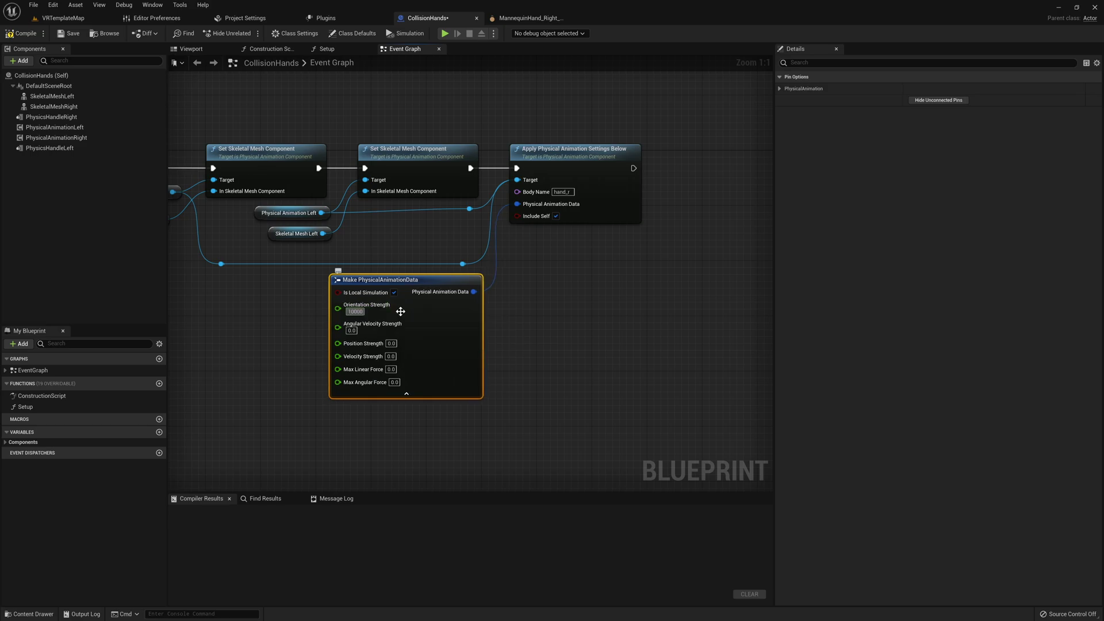
pyautogui.click(351, 330)
pyautogui.moveTo(516, 305); pyautogui.dragTo(489, 318, button='right')
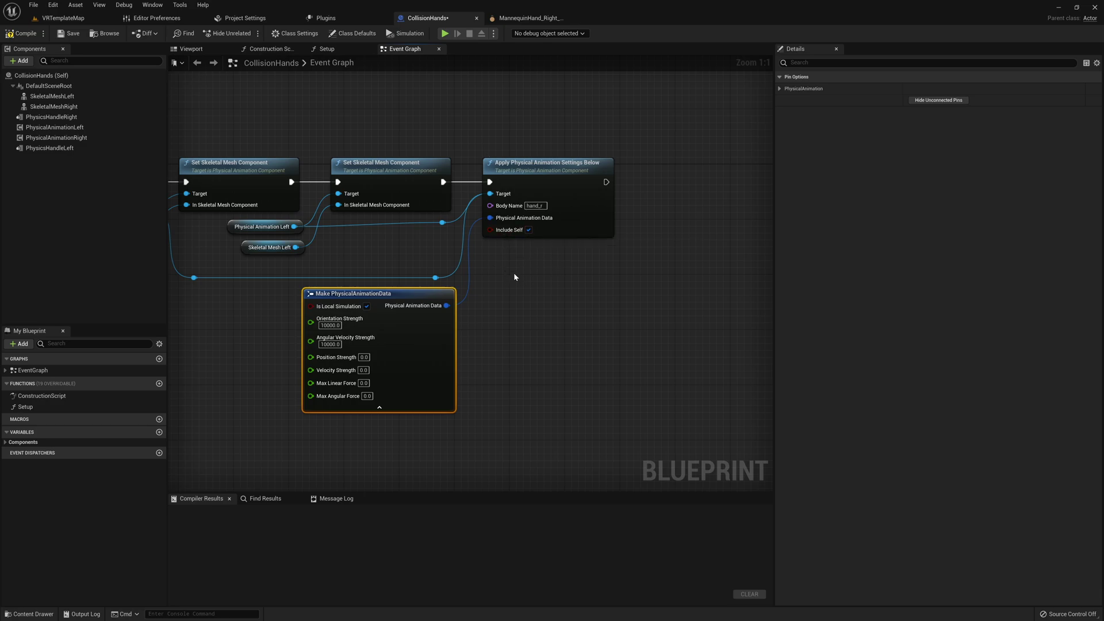
# Step: Frame the BeginPlay and Event Tick chains and deselect the Make PhysicalAnimationData node
pyautogui.moveTo(509, 268); pyautogui.dragTo(567, 281, button='right')
pyautogui.scroll(-2, 555, 276)
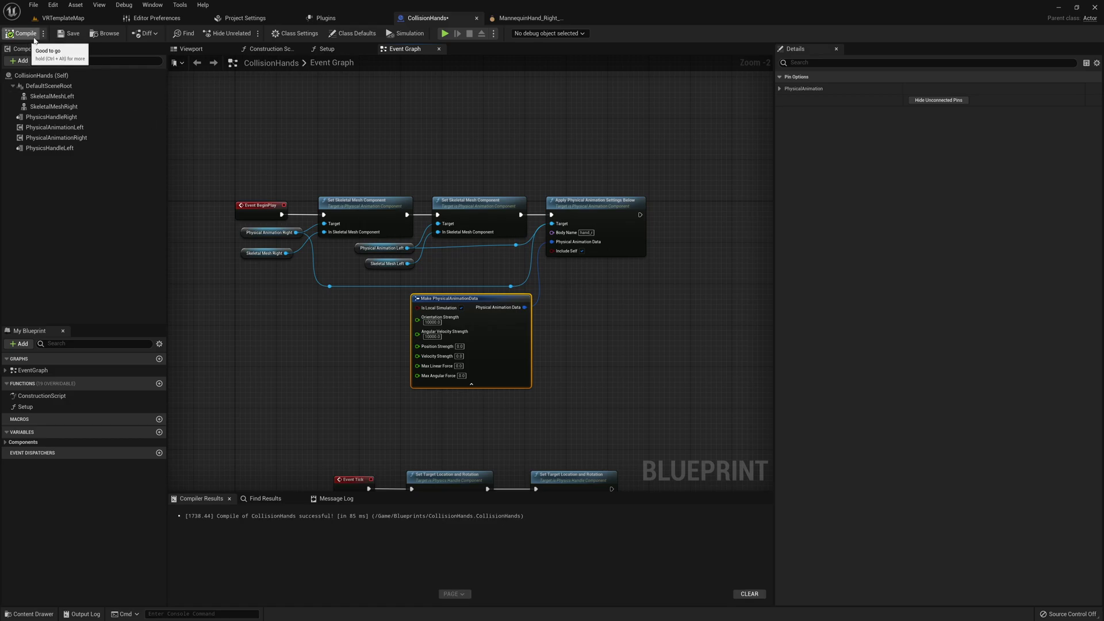
pyautogui.click(644, 317)
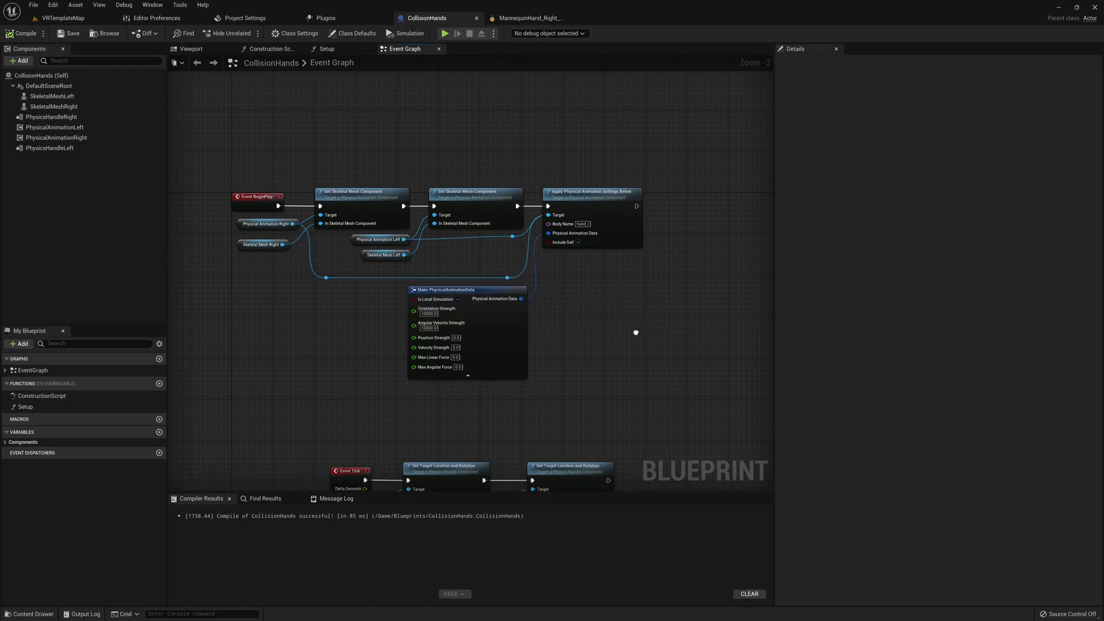